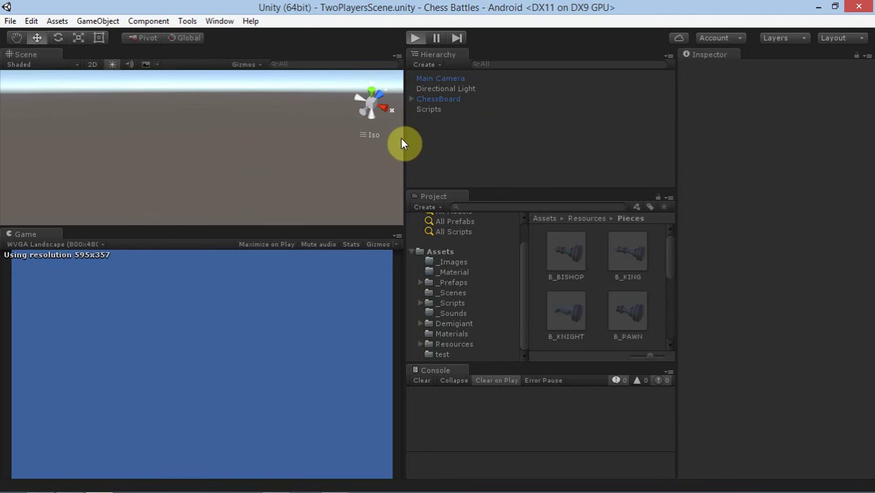
# - Widen the Scene/Game views and advance a white pawn two squares
pyautogui.moveTo(405, 145); pyautogui.dragTo(517, 152)
pyautogui.click(236, 454)
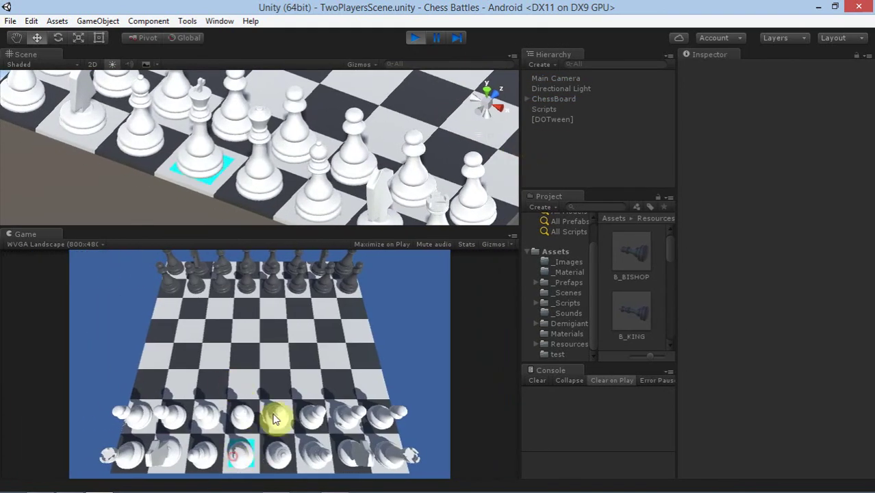
pyautogui.click(244, 415)
pyautogui.click(244, 369)
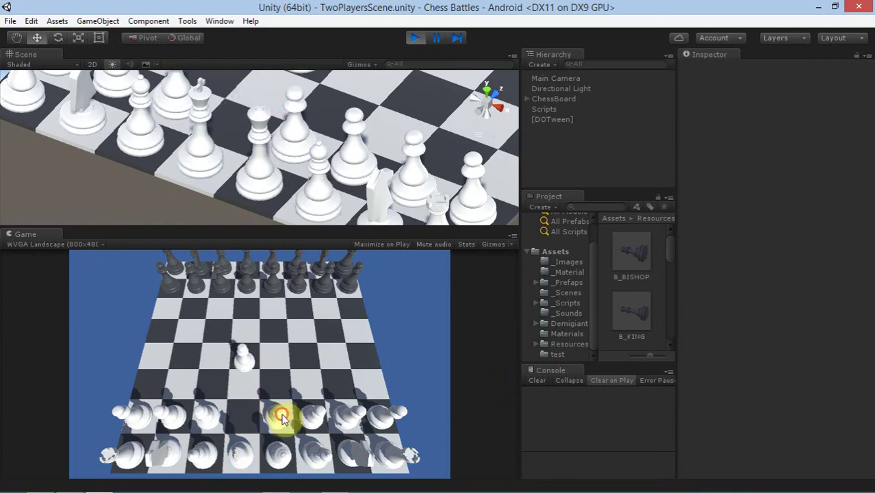
# - Advance a black pawn and capture it with the white pawn
pyautogui.click(276, 290)
pyautogui.click(274, 332)
pyautogui.click(249, 355)
pyautogui.click(275, 332)
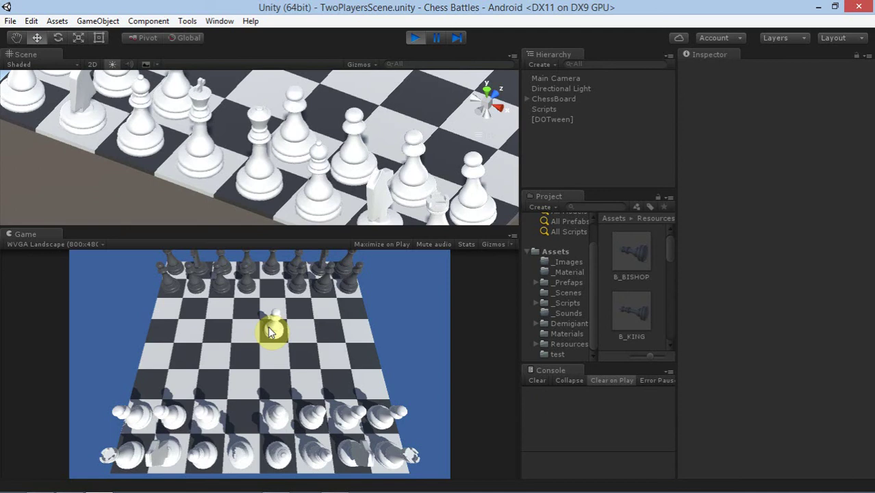
pyautogui.click(269, 331)
# - Stop the running game and switch over to Visual Studio
pyautogui.click(416, 34)
pyautogui.click(69, 484)
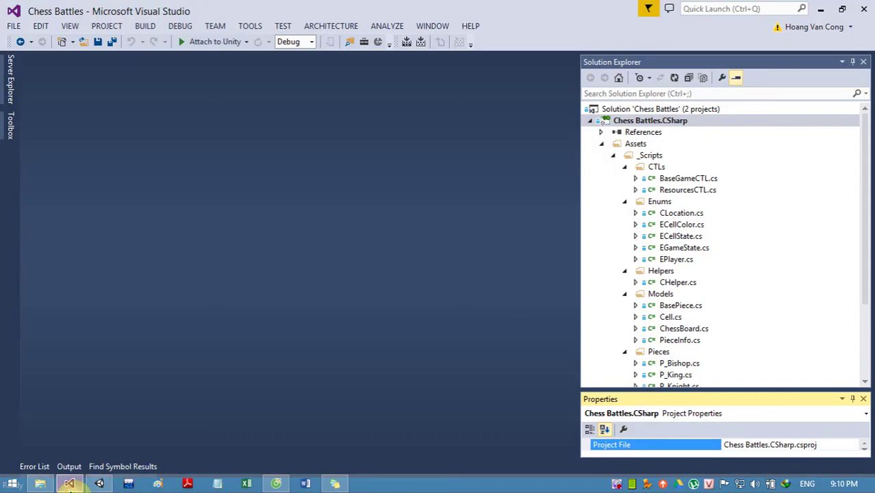
pyautogui.scroll(-3, 598, 286)
pyautogui.scroll(3, 650, 314)
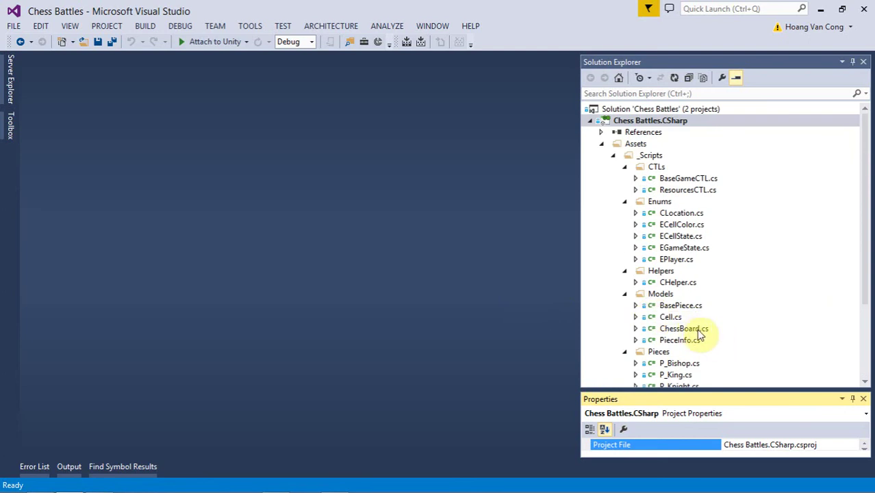
pyautogui.scroll(-3, 727, 249)
pyautogui.scroll(2, 657, 318)
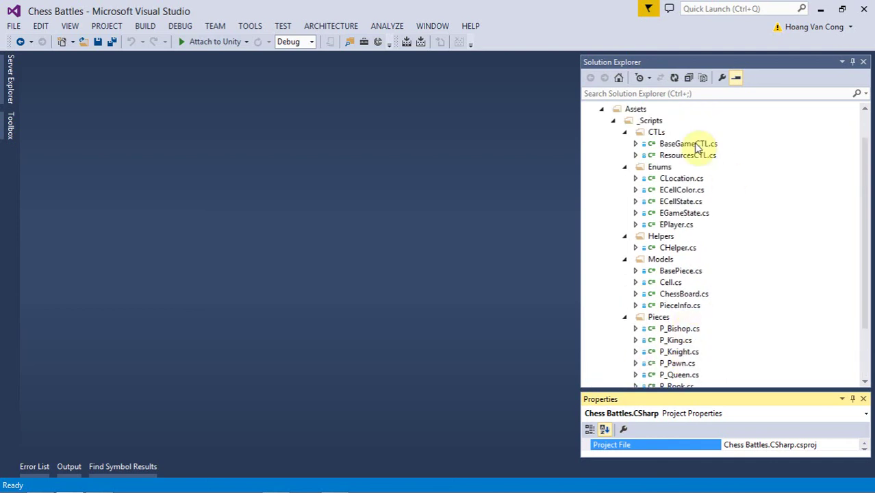
# - Open BaseGameCTL.cs, save it, and locate the SwitchTurn method
pyautogui.doubleClick(695, 145)
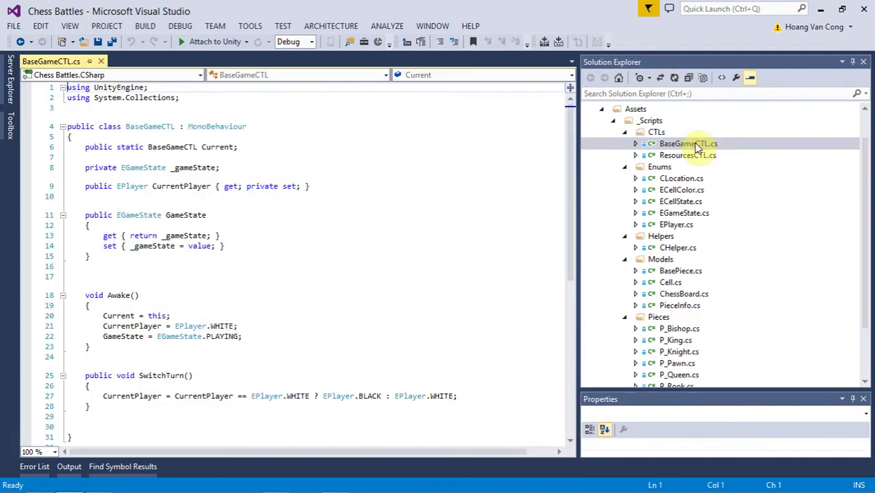
pyautogui.click(226, 157)
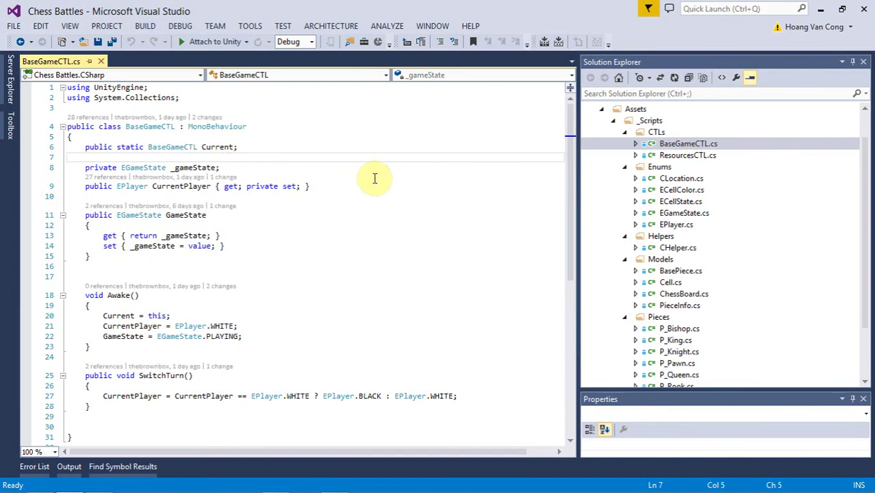
pyautogui.keyDown('ctrl'); pyautogui.scroll(2, 424, 215); pyautogui.keyUp('ctrl')
pyautogui.hotkey('ctrl', 's')
pyautogui.scroll(-5, 425, 212)
pyautogui.keyDown('ctrl'); pyautogui.scroll(1, 425, 209); pyautogui.keyUp('ctrl')
pyautogui.scroll(-3, 425, 214)
pyautogui.keyDown('ctrl'); pyautogui.scroll(1, 424, 216); pyautogui.keyUp('ctrl')
pyautogui.scroll(5, 424, 216)
pyautogui.keyDown('ctrl'); pyautogui.scroll(-1, 423, 217); pyautogui.keyUp('ctrl')
pyautogui.scroll(-2, 424, 217)
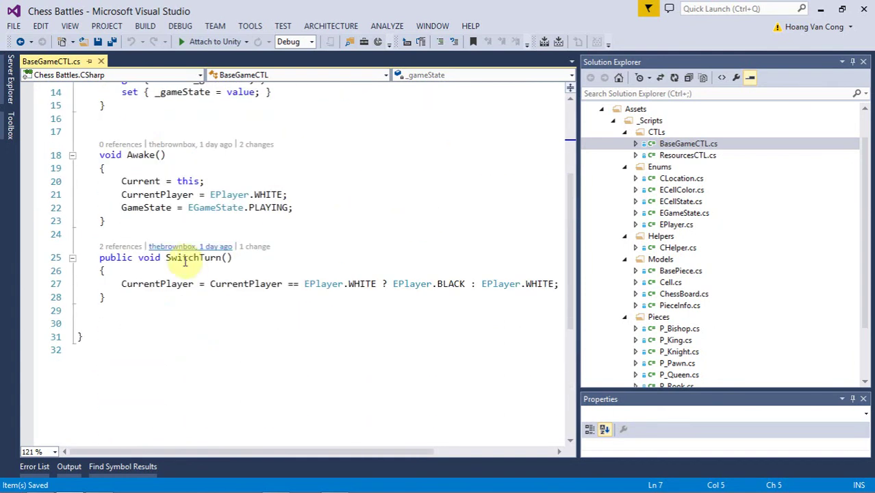
pyautogui.doubleClick(190, 257)
# - Below SwitchTurn, write 'public void CheckGameResult()' followed by an empty brace body
pyautogui.click(198, 309)
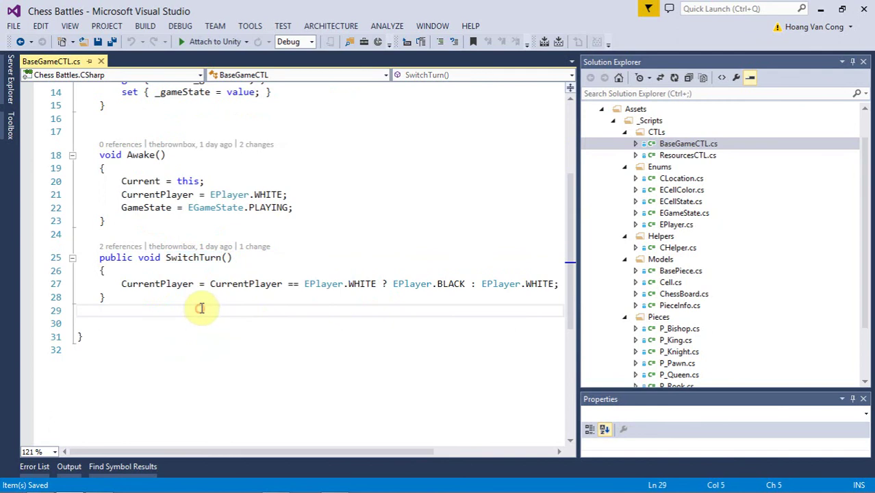
pyautogui.press('Return')
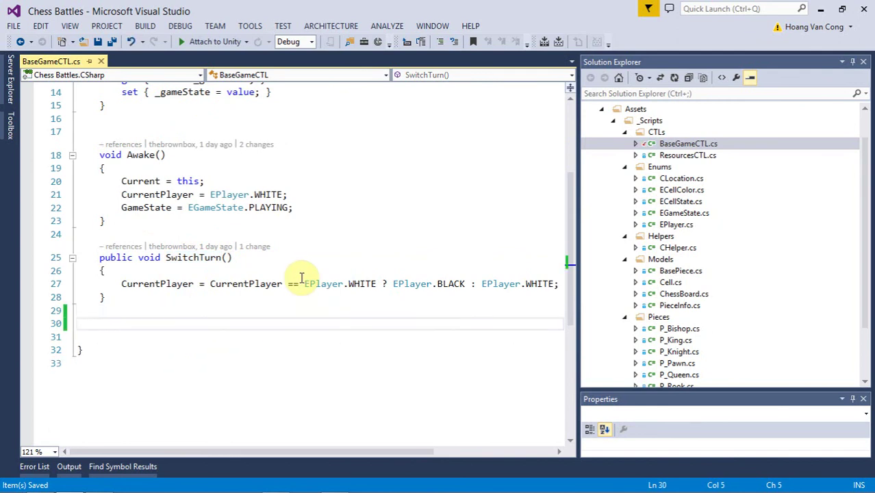
pyautogui.write('public void')
pyautogui.press('BackSpace')
pyautogui.press('BackSpace')
pyautogui.press('BackSpace')
pyautogui.press('BackSpace')
pyautogui.press('BackSpace')
pyautogui.write('void CheckGameS')
pyautogui.press('BackSpace')
pyautogui.write('State')
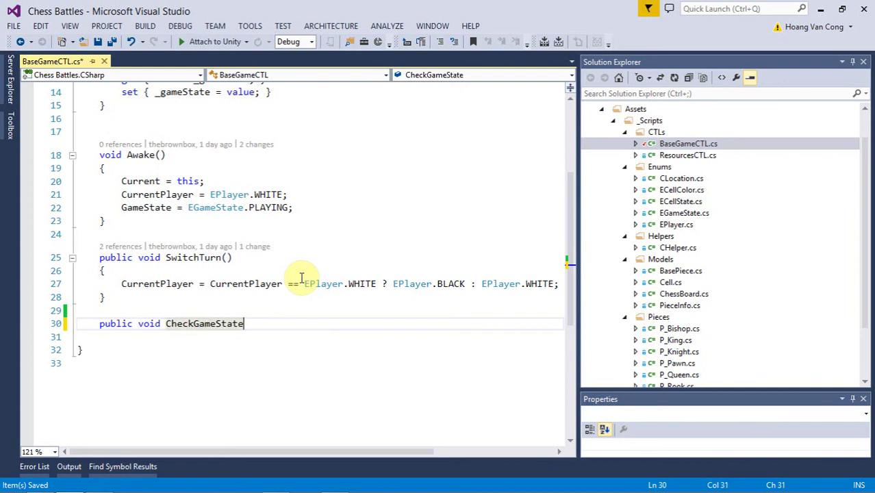
pyautogui.press('BackSpace')
pyautogui.press('BackSpace')
pyautogui.press('BackSpace')
pyautogui.press('BackSpace')
pyautogui.press('BackSpace')
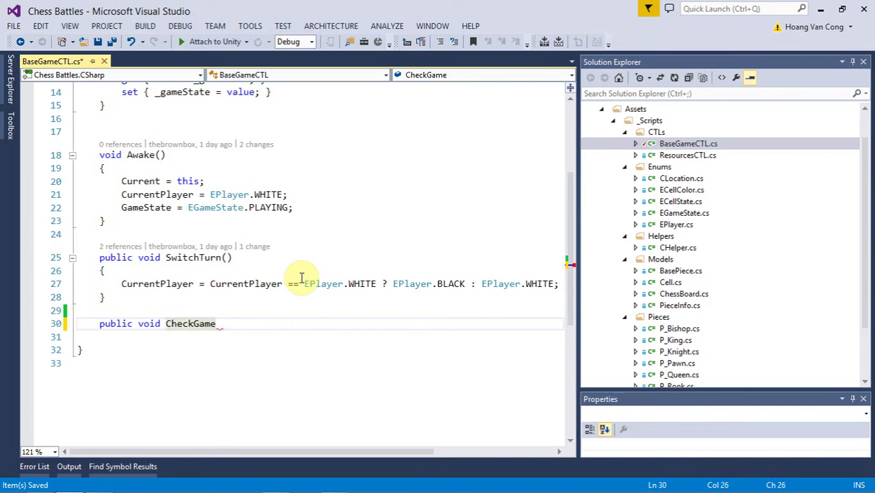
pyautogui.write('Resul')
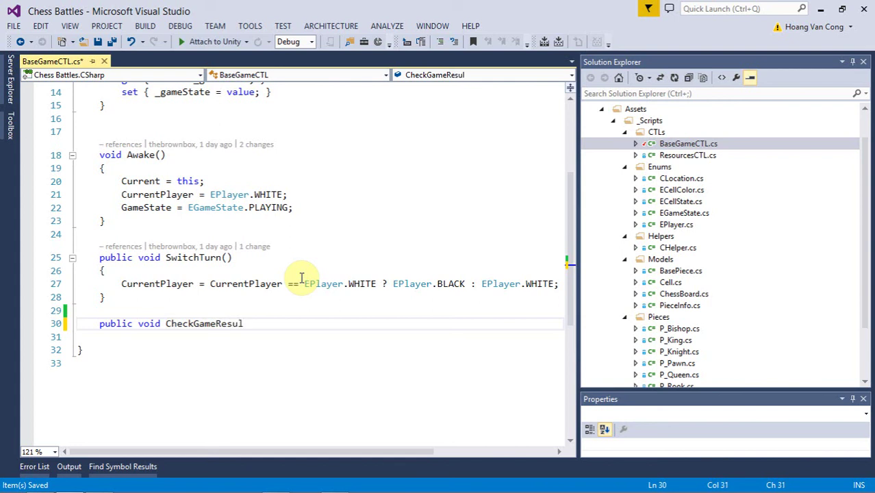
pyautogui.write('t()')
pyautogui.press('Return')
pyautogui.write('{')
pyautogui.press('Return')
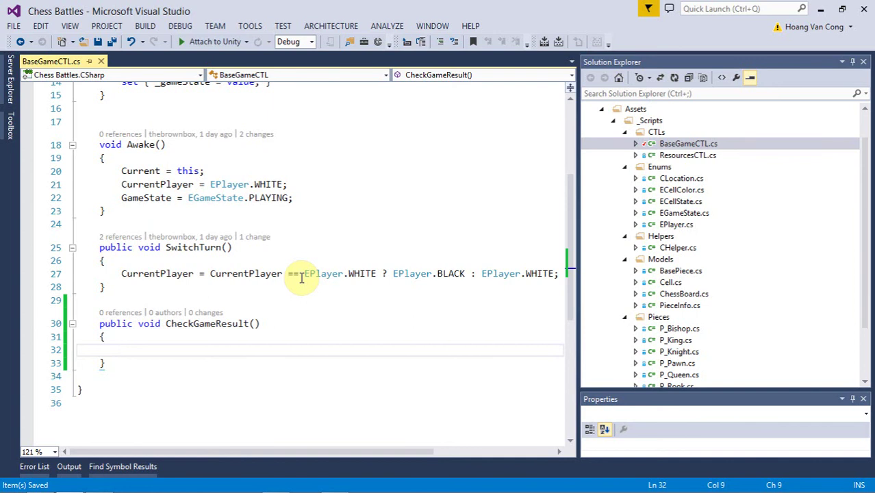
# - Open EGameState.cs and save it
pyautogui.doubleClick(683, 214)
pyautogui.click(328, 170)
pyautogui.keyDown('ctrl'); pyautogui.scroll(1, 334, 175); pyautogui.keyUp('ctrl')
pyautogui.hotkey('ctrl', 's')
pyautogui.click(338, 189)
pyautogui.keyDown('ctrl'); pyautogui.scroll(2, 337, 190); pyautogui.keyUp('ctrl')
pyautogui.keyDown('ctrl'); pyautogui.scroll(2, 340, 188); pyautogui.keyUp('ctrl')
# - Add spacing after GAME_OVER's comma, then return to BaseGameCTL.cs
pyautogui.click(196, 174)
pyautogui.write(',')
pyautogui.press('Right')
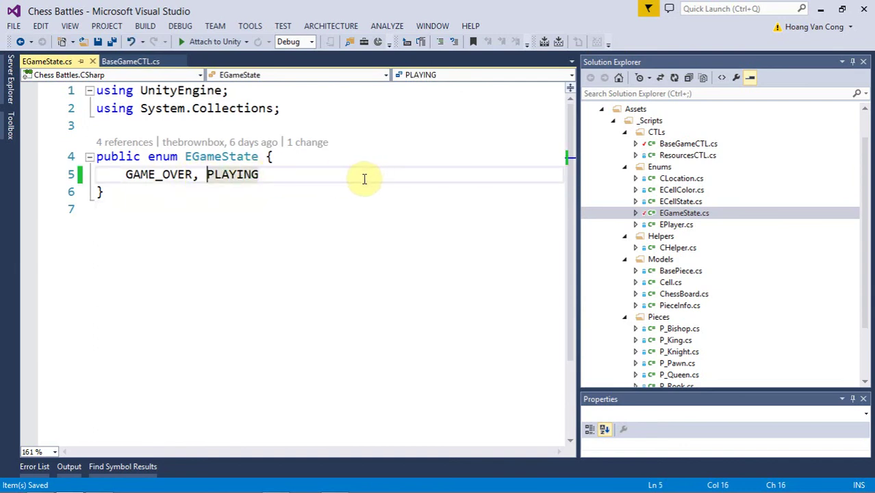
pyautogui.click(364, 181)
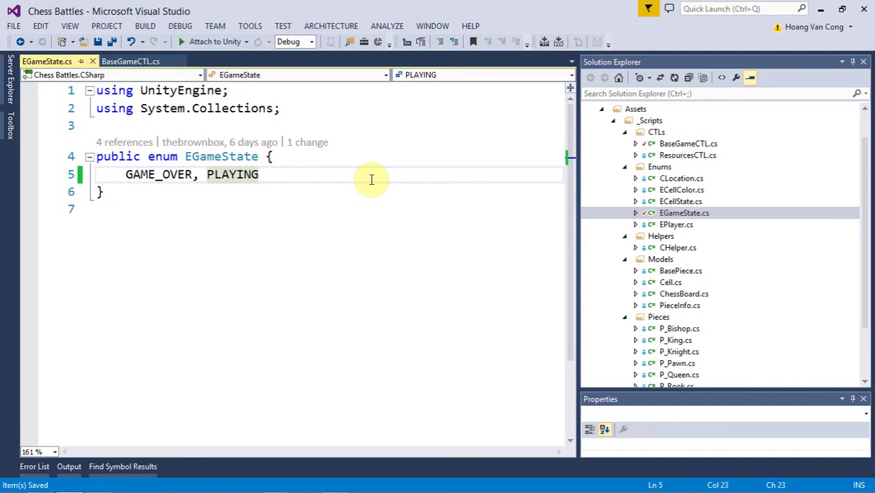
pyautogui.doubleClick(220, 156)
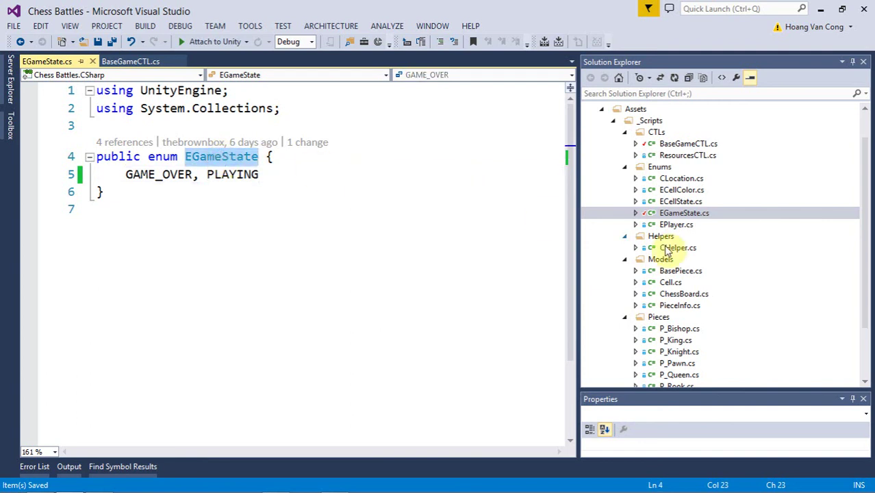
pyautogui.doubleClick(685, 145)
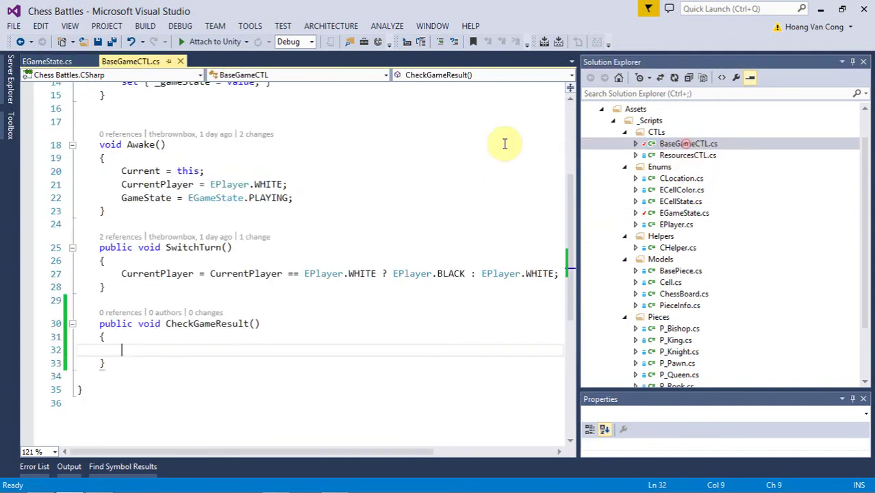
pyautogui.keyDown('ctrl'); pyautogui.scroll(3, 256, 325); pyautogui.keyUp('ctrl')
pyautogui.scroll(-3, 321, 325)
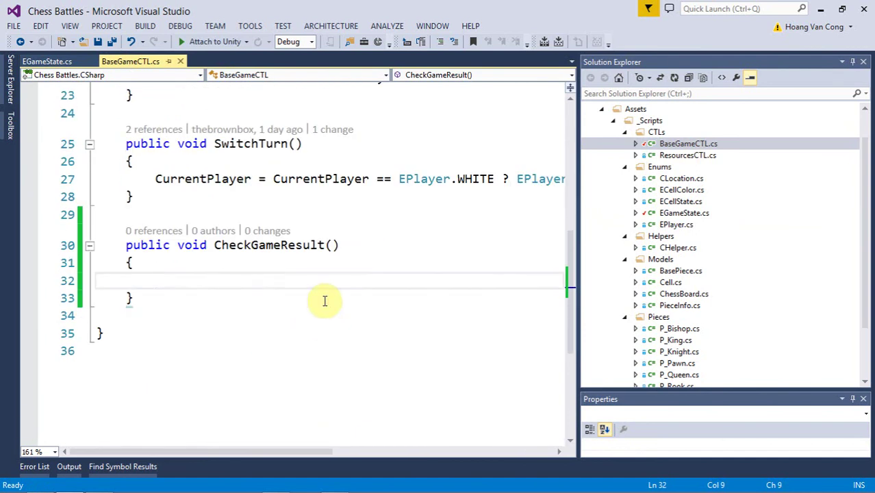
# - Rename the method to CheckGameState and change its return type to EGameState
pyautogui.click(326, 244)
pyautogui.press('BackSpace')
pyautogui.press('BackSpace')
pyautogui.press('BackSpace')
pyautogui.press('BackSpace')
pyautogui.press('BackSpace')
pyautogui.press('BackSpace')
pyautogui.write('State')
pyautogui.hotkey('ctrl', 's')
pyautogui.press('Left')
pyautogui.press('Left')
pyautogui.press('Left')
pyautogui.press('Left')
pyautogui.press('Left')
pyautogui.press('Left')
pyautogui.press('Left')
pyautogui.press('Left')
pyautogui.press('Left')
pyautogui.press('Left')
pyautogui.hotkey('ctrl', 'shift', 'Left')
pyautogui.write('EGa')
pyautogui.press('Tab')
# - Make CheckGameState return EGameState.PLAYING and save BaseGameCTL.cs
pyautogui.press('Down')
pyautogui.press('Down')
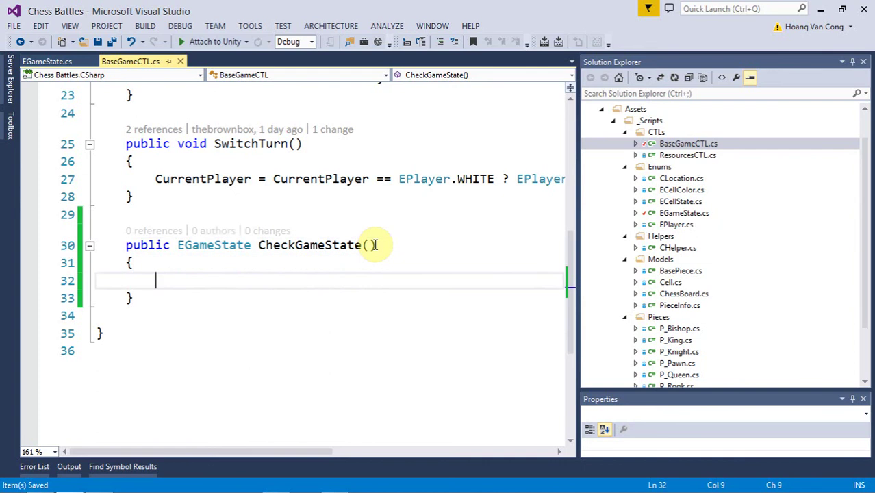
pyautogui.write('return E')
pyautogui.press('Tab')
pyautogui.write('.')
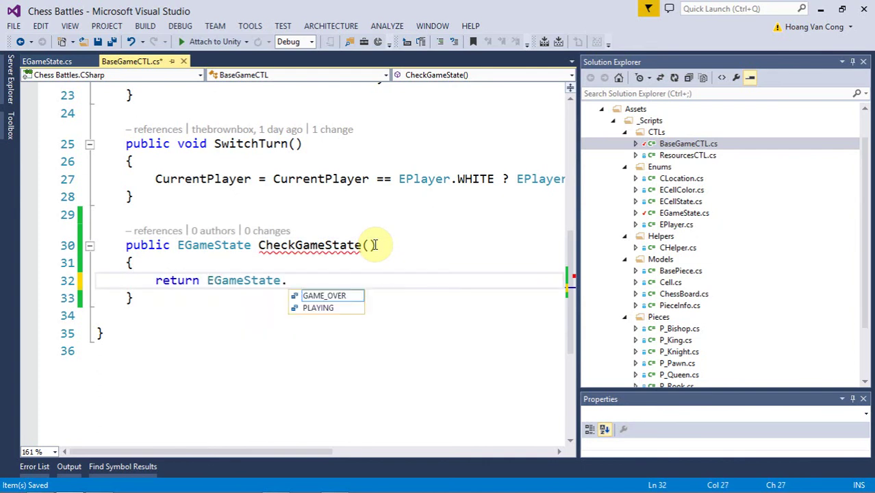
pyautogui.press('Down')
pyautogui.press('Tab')
pyautogui.write(';')
pyautogui.press('Up')
pyautogui.press('Return')
pyautogui.hotkey('ctrl', 's')
# - Add a /// doc comment above CheckGameState: 'Kiểm tra trạngái của bàn cơxem đã kết thúc hay chưa'
pyautogui.press('Up')
pyautogui.press('Up')
pyautogui.press('Up')
pyautogui.press('Return')
pyautogui.write('///')
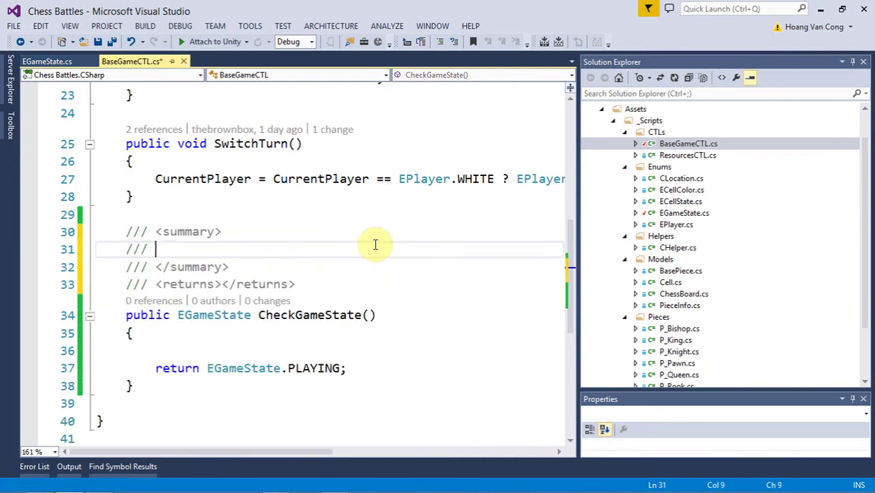
pyautogui.write('Kiểm tra trạng')
pyautogui.write('ái của bàn cơ')
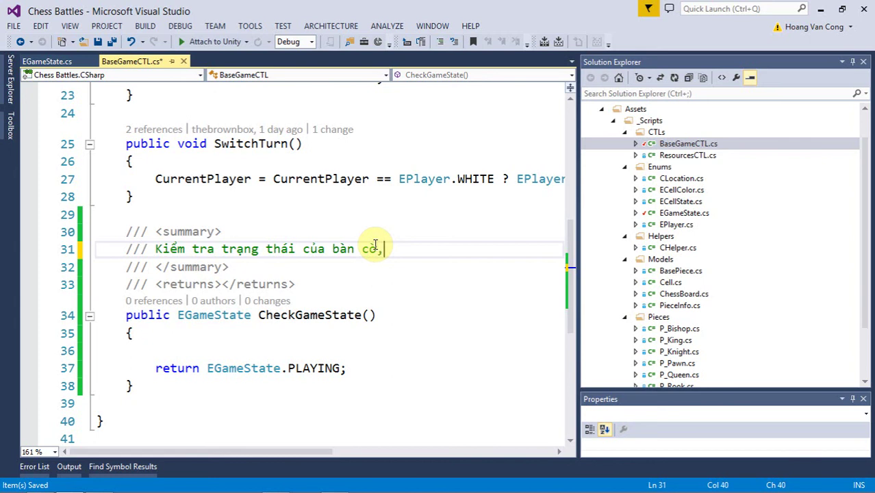
pyautogui.write('xem đã kết thúc hay chưa')
# - Add the comment '// Chuyển lượt chơi' above SwitchTurn and cut the empty returns comment line
pyautogui.press('Up')
pyautogui.press('Up')
pyautogui.press('Up')
pyautogui.press('Up')
pyautogui.press('Up')
pyautogui.press('Up')
pyautogui.press('Return')
pyautogui.write('// Chuyển lượt chơi')
pyautogui.press('Down')
pyautogui.press('Down')
pyautogui.press('Down')
pyautogui.press('Down')
pyautogui.press('Down')
pyautogui.press('Up')
pyautogui.press('Up')
pyautogui.press('Down')
pyautogui.press('Down')
pyautogui.press('Down')
pyautogui.press('Down')
pyautogui.press('Down')
pyautogui.press('Down')
pyautogui.hotkey('ctrl', 'x')
pyautogui.press('Down')
pyautogui.press('Down')
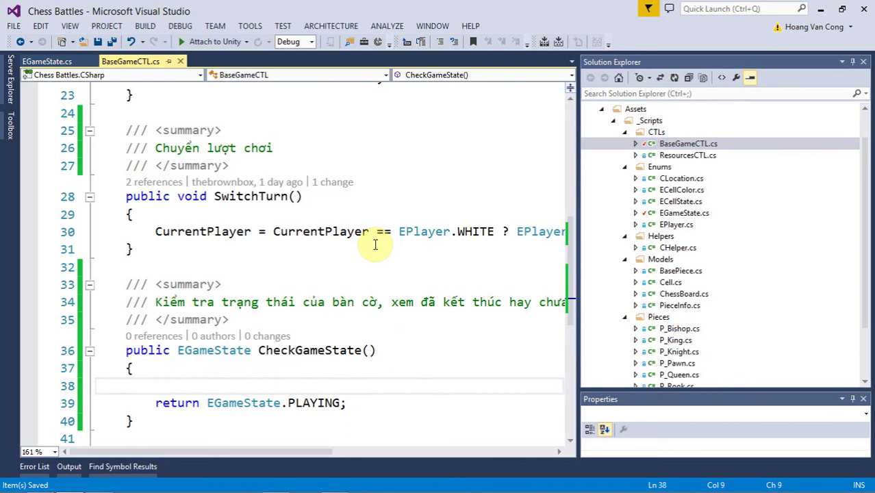
# - Discard a half-written '//Kiểm tra' comment and save BaseGameCTL.cs
pyautogui.write('//Kiểm tra')
pyautogui.hotkey('ctrl', 'shift', 'Left')
pyautogui.hotkey('shift', 'Home')
pyautogui.press('BackSpace')
pyautogui.hotkey('ctrl', 's')
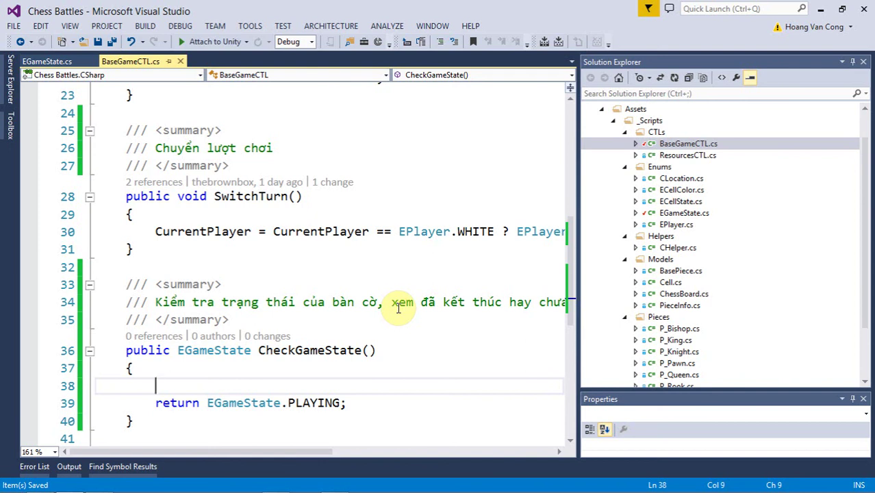
# - Below CheckGameState, write the signature public void GameOver(EPlayer playerWin)
pyautogui.scroll(-3, 369, 318)
pyautogui.click(222, 262)
pyautogui.press('Return')
pyautogui.press('Return')
pyautogui.write('p')
pyautogui.press('Tab')
pyautogui.write('void GameOver(')
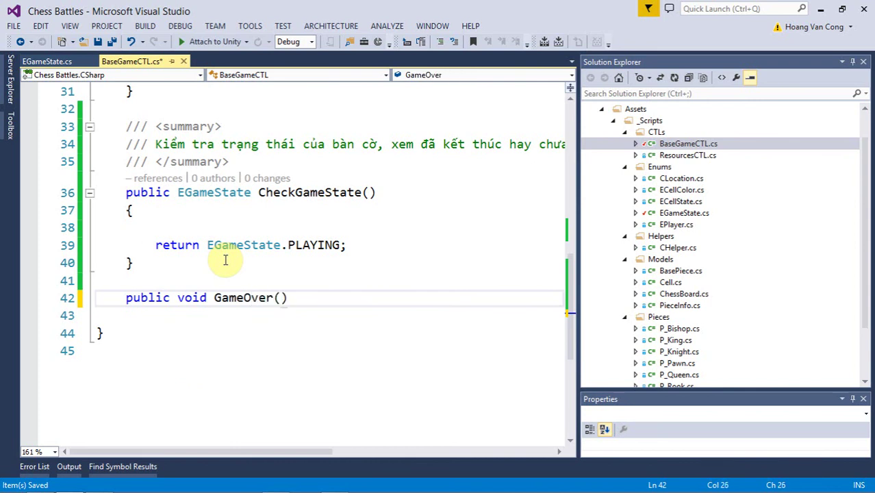
pyautogui.write('EPlayer ')
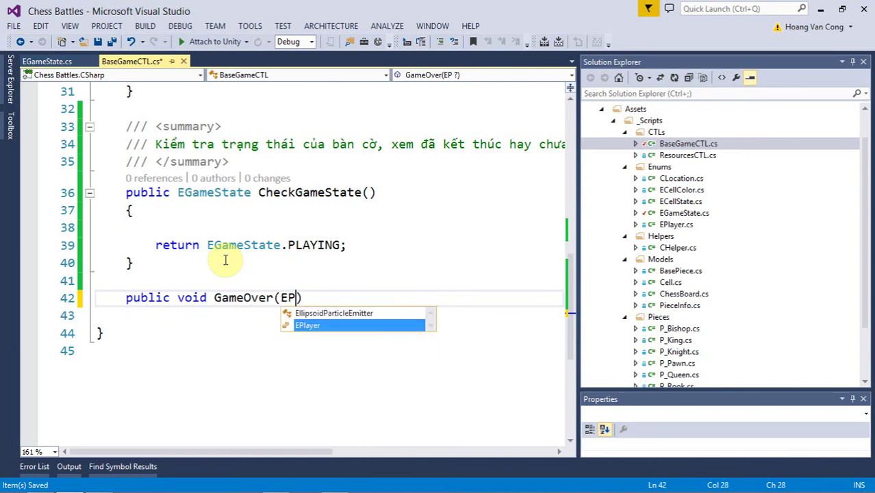
pyautogui.write('playerWin)')
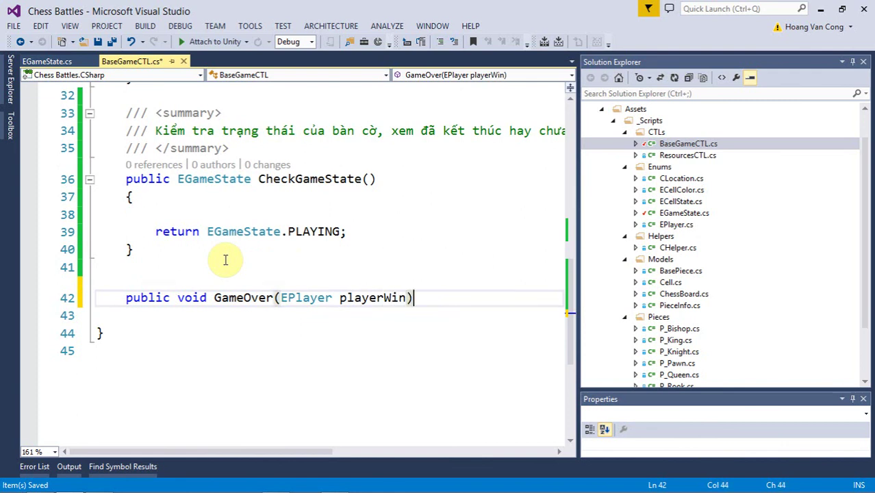
# - Rename the parameter to winPlayer and add an empty method body
pyautogui.press('Left')
pyautogui.hotkey('ctrl', 'shift', 'Left')
pyautogui.write('win')
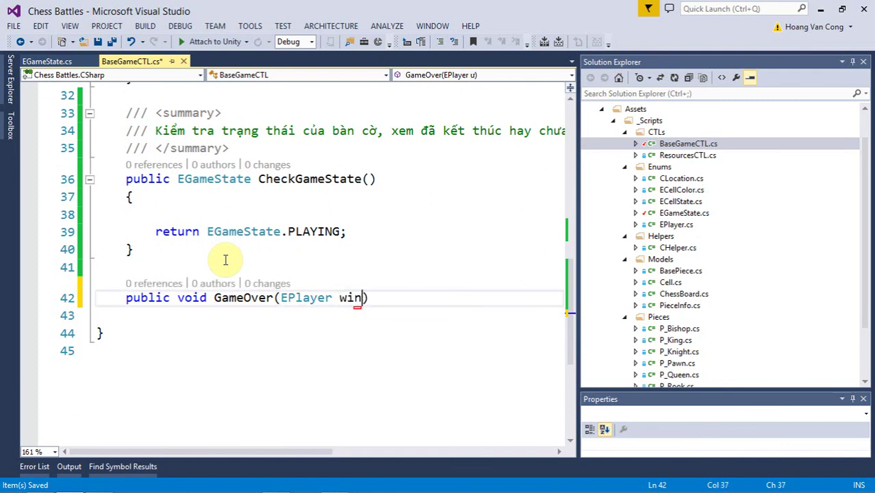
pyautogui.write('Player)')
pyautogui.press('Return')
pyautogui.write('O')
pyautogui.press('BackSpace')
pyautogui.write('{')
pyautogui.press('Return')
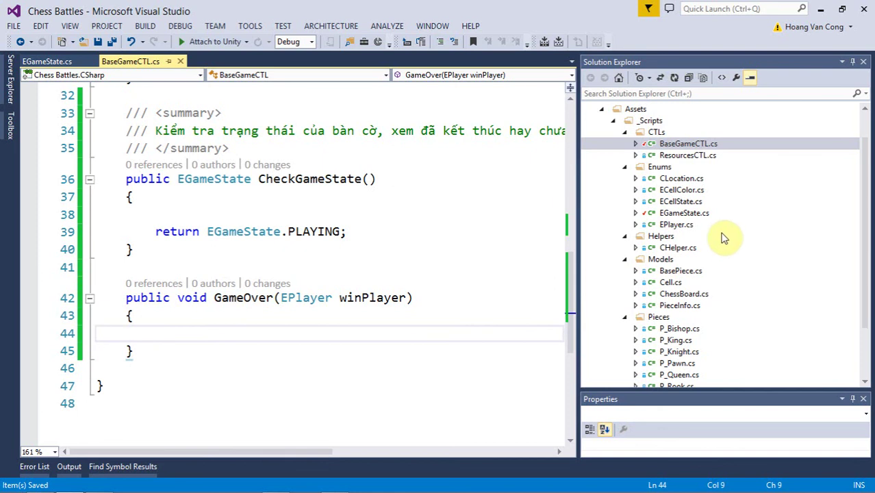
# - Open the P_Knight.cs script
pyautogui.scroll(-2, 724, 246)
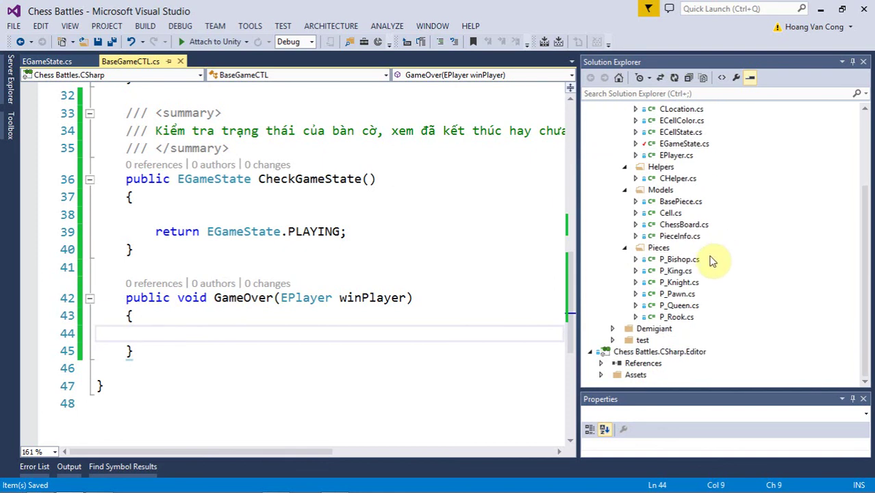
pyautogui.doubleClick(681, 282)
pyautogui.click(396, 224)
pyautogui.keyDown('ctrl'); pyautogui.scroll(5, 396, 225); pyautogui.keyUp('ctrl')
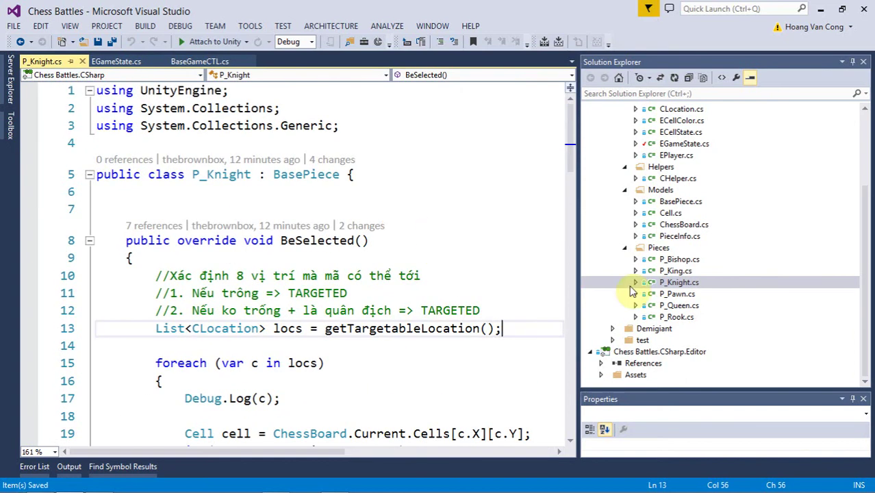
# - Open P_King.cs and read through its code down to the BeSelected method
pyautogui.doubleClick(674, 271)
pyautogui.click(405, 232)
pyautogui.keyDown('ctrl'); pyautogui.scroll(3, 406, 234); pyautogui.keyUp('ctrl')
pyautogui.scroll(-7, 406, 234)
pyautogui.scroll(-8, 406, 234)
pyautogui.scroll(-8, 406, 239)
pyautogui.hotkey('ctrl', 's')
pyautogui.scroll(5, 417, 247)
pyautogui.scroll(5, 457, 247)
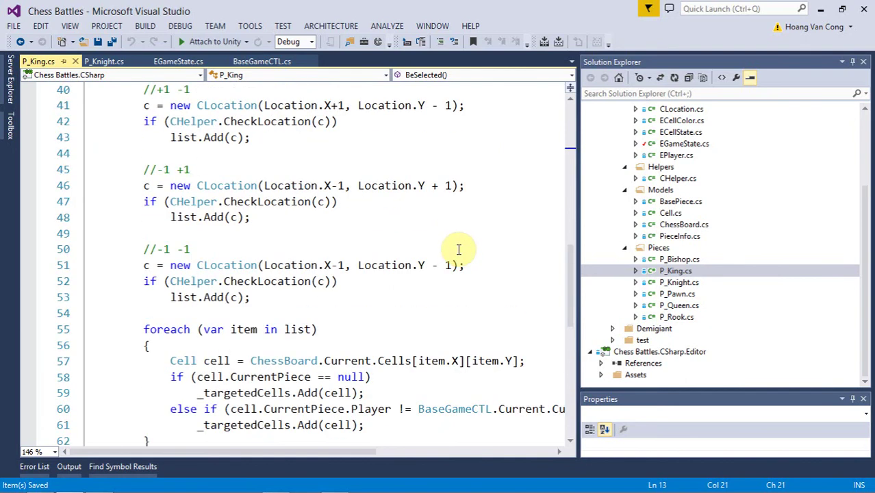
pyautogui.scroll(-3, 457, 250)
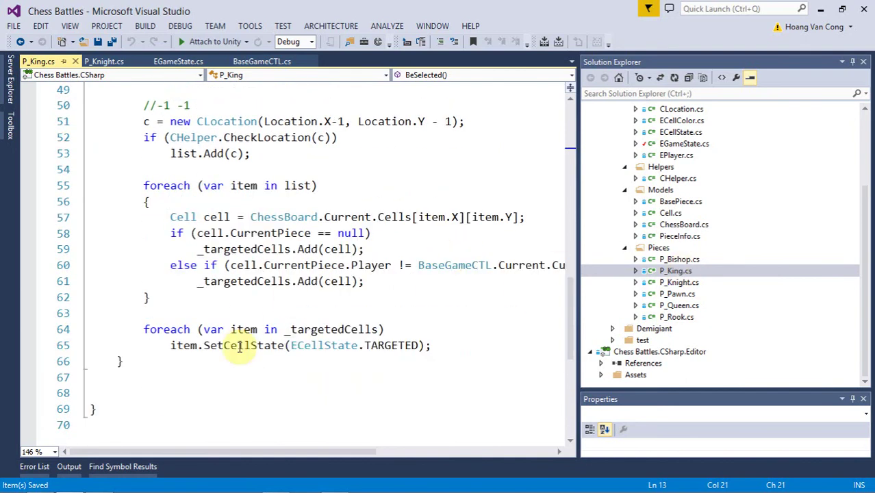
pyautogui.click(213, 362)
pyautogui.scroll(1, 703, 258)
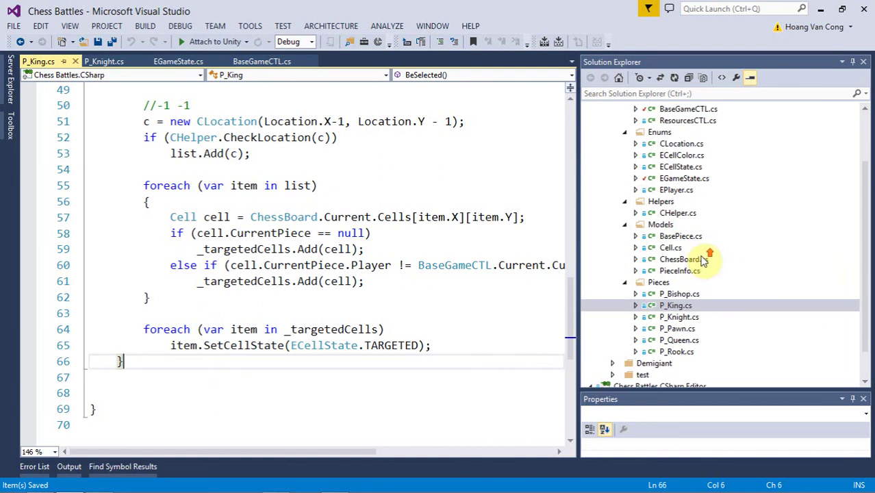
# - Open BasePiece.cs and find its Attack and BeAttackedBy methods
pyautogui.doubleClick(679, 236)
pyautogui.scroll(-4, 453, 247)
pyautogui.scroll(-6, 459, 249)
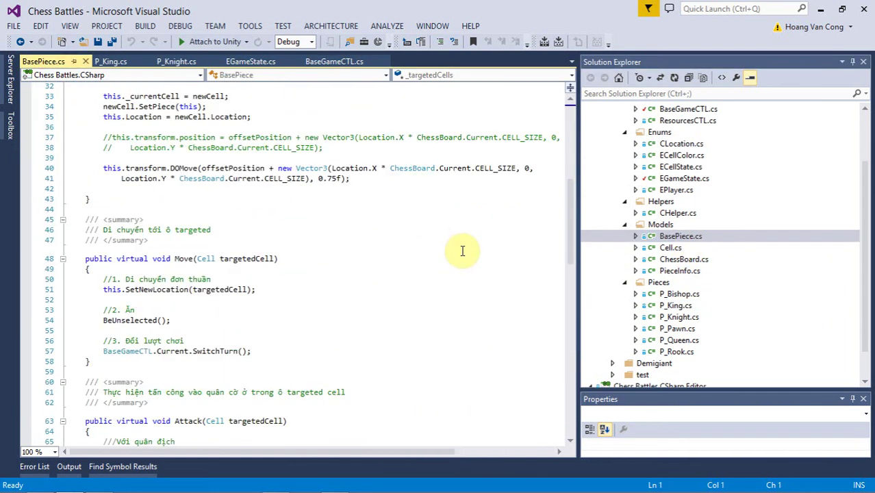
pyautogui.scroll(-1, 464, 249)
pyautogui.scroll(-10, 460, 254)
pyautogui.scroll(3, 461, 255)
pyautogui.doubleClick(257, 210)
pyautogui.scroll(-4, 396, 262)
pyautogui.scroll(-3, 361, 262)
pyautogui.doubleClick(275, 179)
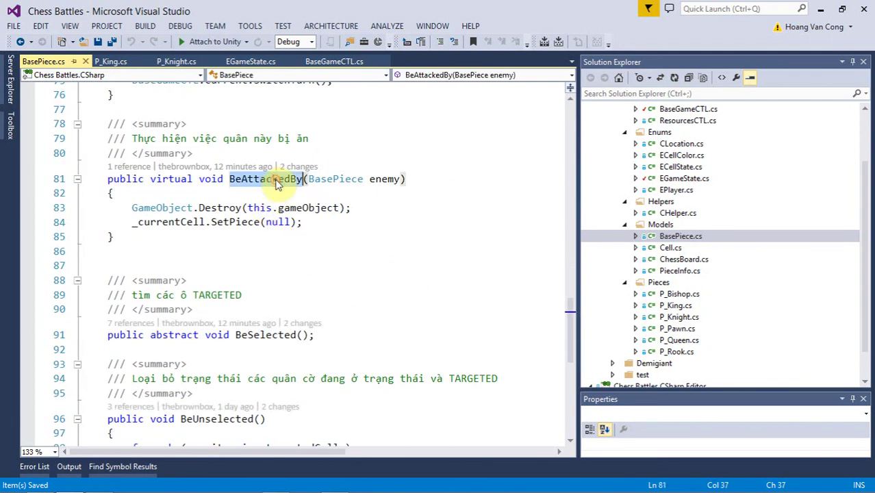
pyautogui.click(409, 201)
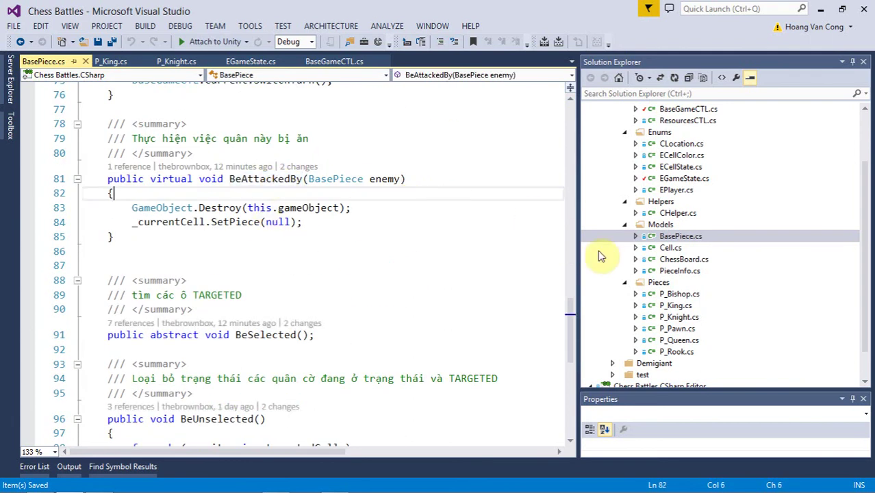
# - Open P_King.cs and generate a BeAttackedBy override stub below BeSelected
pyautogui.doubleClick(679, 306)
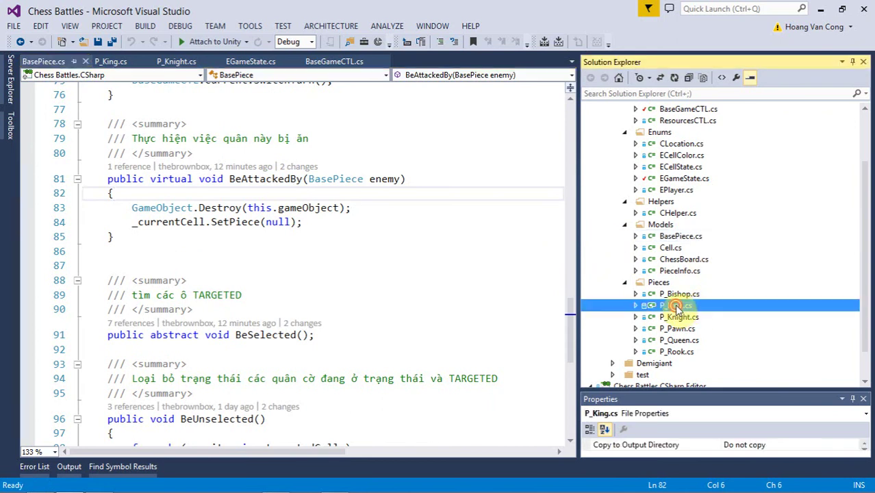
pyautogui.scroll(-2, 369, 294)
pyautogui.press('Return')
pyautogui.press('Return')
pyautogui.hotkey('ctrl', 's')
pyautogui.write('override')
pyautogui.press('Down')
pyautogui.press('Return')
pyautogui.press('Down')
pyautogui.press('Return')
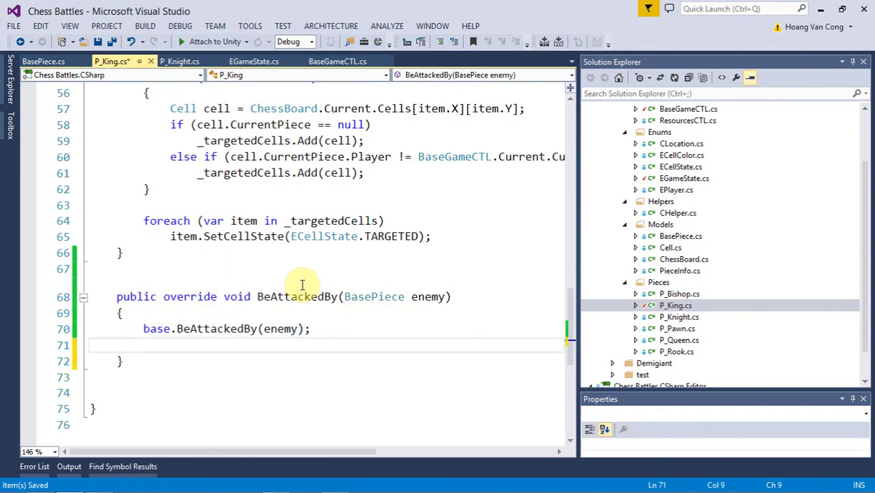
# - Add a blank line above the override and an empty line under base.BeAttackedBy(enemy)
pyautogui.click(310, 271)
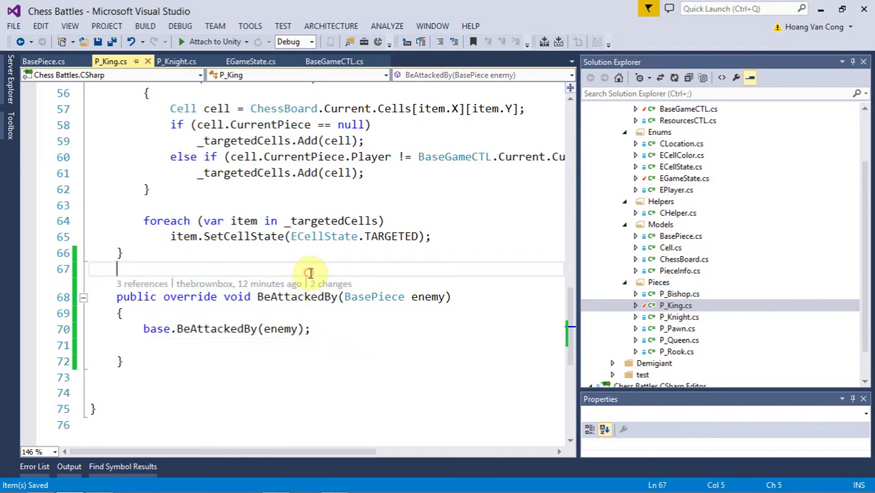
pyautogui.press('Return')
pyautogui.click(191, 355)
pyautogui.moveTo(127, 343); pyautogui.dragTo(345, 353)
pyautogui.click(262, 368)
# - Start the call BaseGameCTL.Current.GameOver( on the new line
pyautogui.write('Base')
pyautogui.press('Tab')
pyautogui.write('.C')
pyautogui.press('Tab')
pyautogui.write('.')
pyautogui.write('game')
pyautogui.write('O')
pyautogui.press('Tab')
pyautogui.write('(')
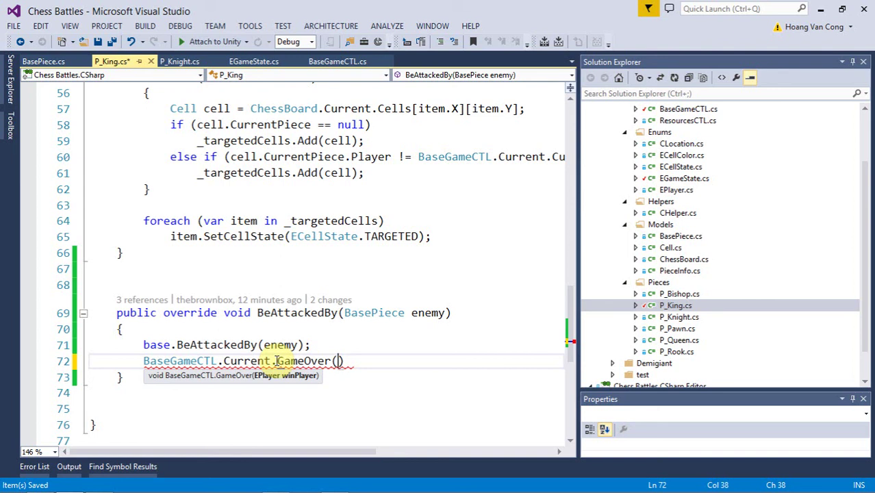
# - Pass enemy.Player as the argument, finishing BaseGameCTL.Current.GameOver(enemy.Player);
pyautogui.doubleClick(423, 312)
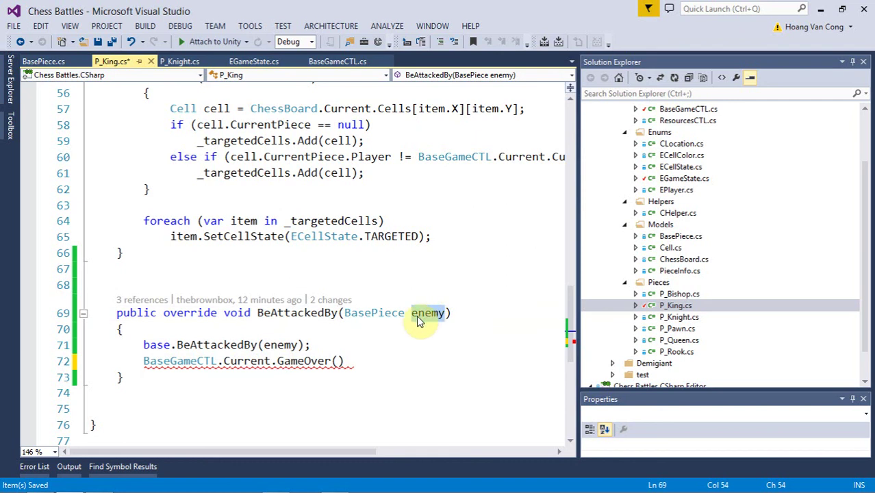
pyautogui.click(294, 312)
pyautogui.click(339, 360)
pyautogui.doubleClick(423, 312)
pyautogui.click(338, 360)
pyautogui.write('en')
pyautogui.press('Down')
pyautogui.press('Tab')
pyautogui.write('.pla')
pyautogui.press('Tab')
pyautogui.write(');')
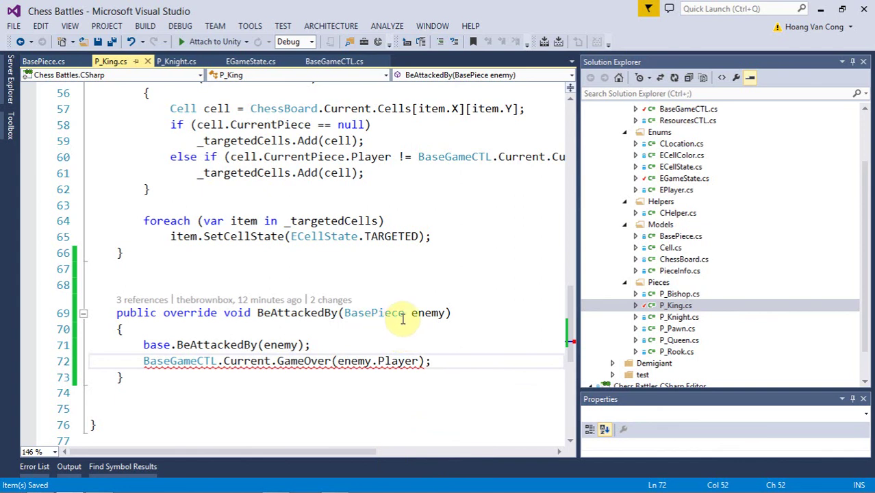
pyautogui.click(433, 329)
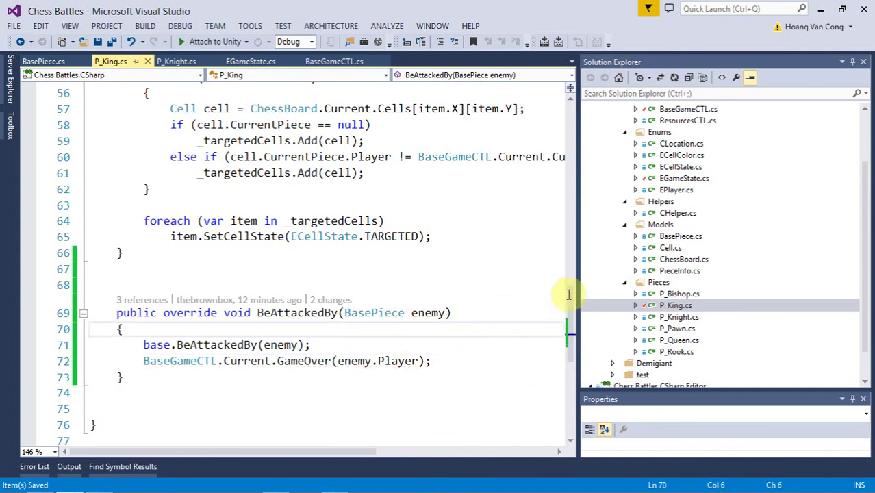
# - Open BaseGameCTL.cs from Solution Explorer and save it
pyautogui.scroll(2, 635, 264)
pyautogui.click(710, 179)
pyautogui.doubleClick(710, 179)
pyautogui.keyDown('ctrl'); pyautogui.scroll(1, 366, 229); pyautogui.keyUp('ctrl')
pyautogui.hotkey('ctrl', 's')
# - Add Debug.Log("WinPlayer : "+winPlayer); inside the GameOver method
pyautogui.write('Debug.lo')
pyautogui.press('Tab')
pyautogui.write('(""')
pyautogui.press('End')
pyautogui.write(';')
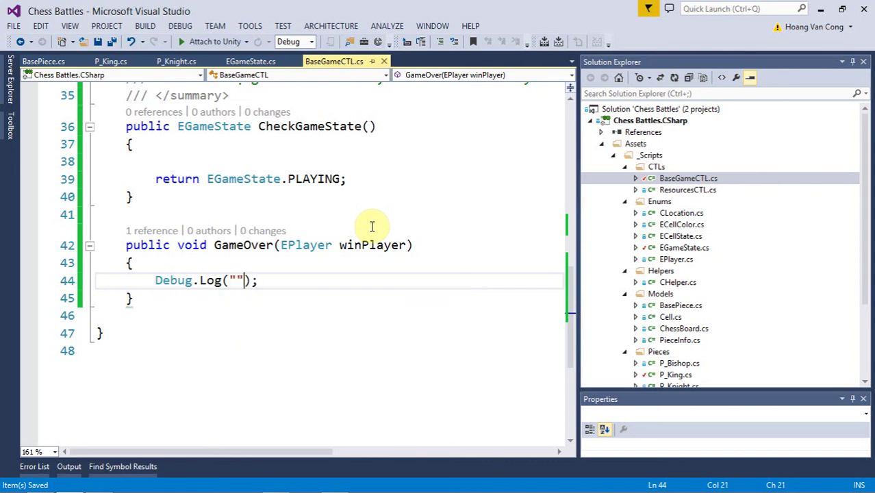
pyautogui.click(237, 281)
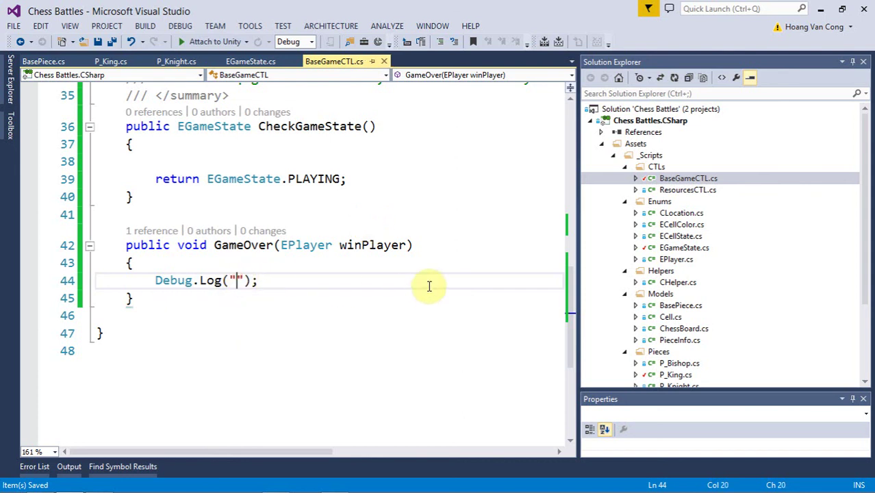
pyautogui.write('WinPlayer : "+winPlayer)')
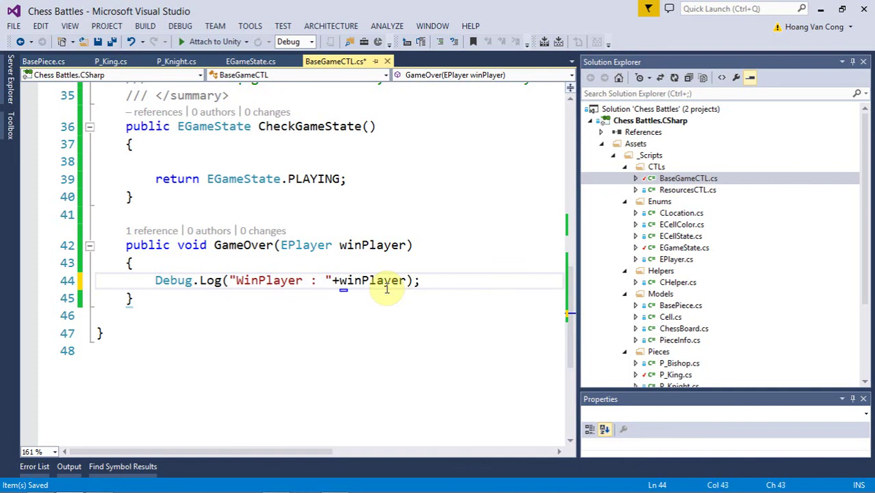
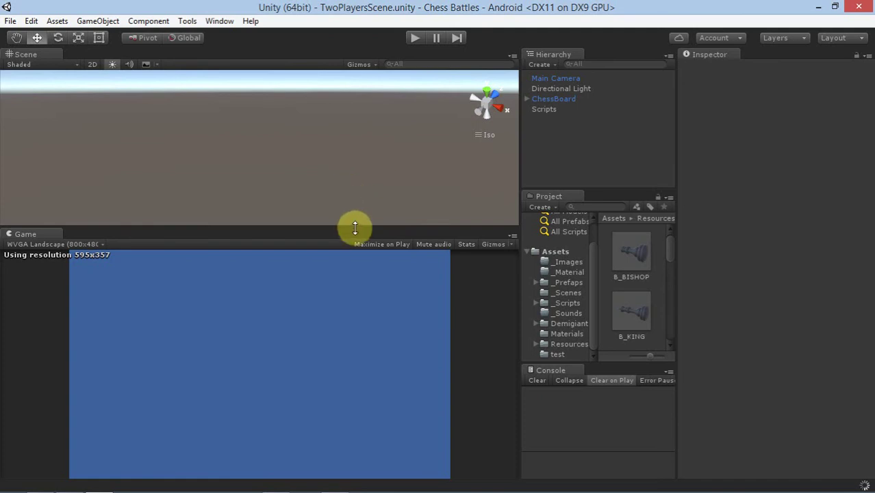
# - Enlarge the Game view, enter Play mode, and advance one pawn two squares for each side
pyautogui.moveTo(372, 228); pyautogui.dragTo(385, 165)
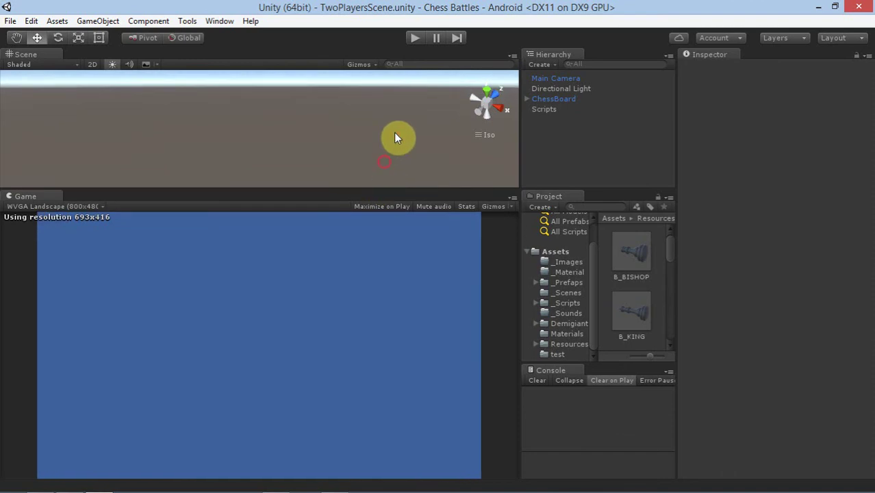
pyautogui.click(414, 36)
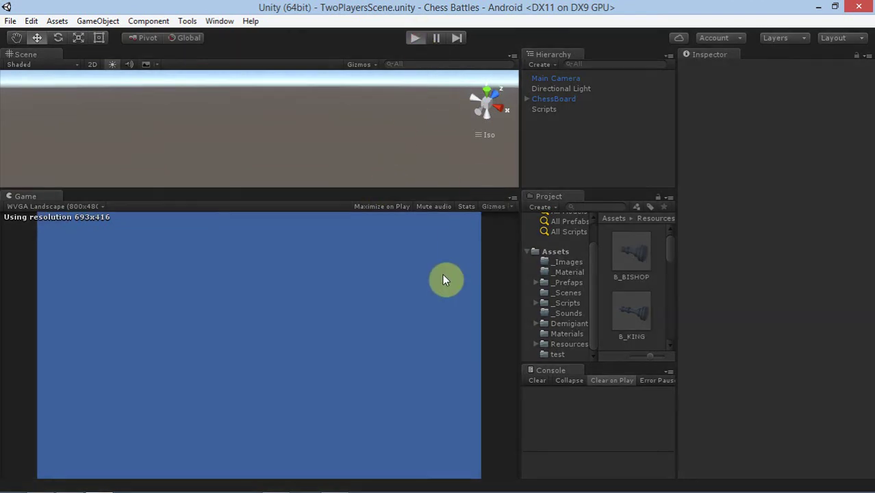
pyautogui.click(252, 399)
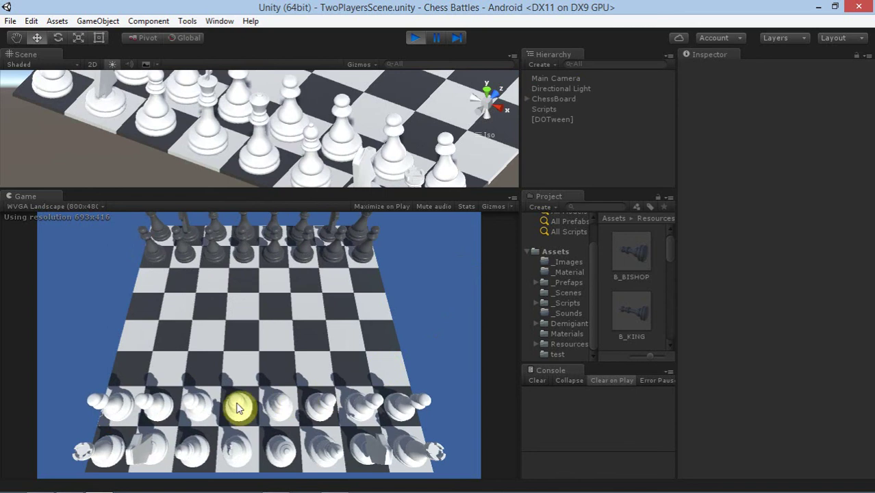
pyautogui.click(243, 323)
pyautogui.click(249, 254)
pyautogui.click(248, 303)
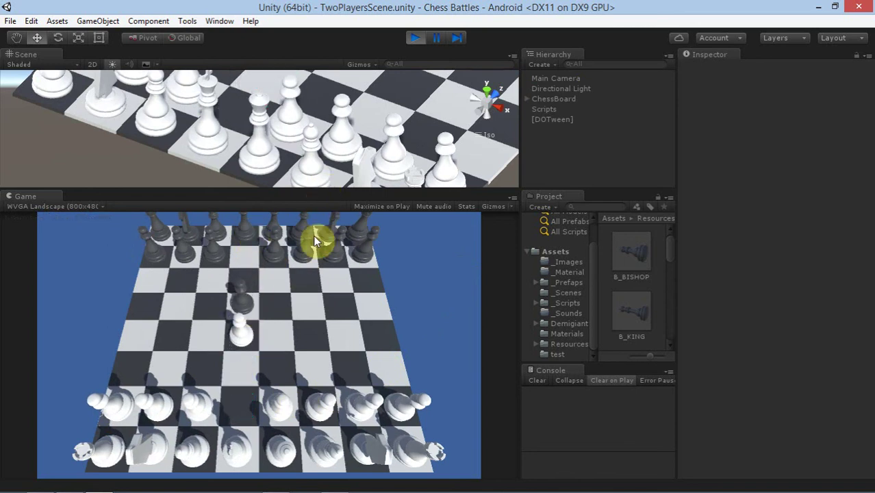
# - Advance the white c-pawn and a black pawn, then capture the black king with the white bishop
pyautogui.click(197, 406)
pyautogui.click(202, 331)
pyautogui.click(272, 253)
pyautogui.click(275, 277)
pyautogui.click(197, 448)
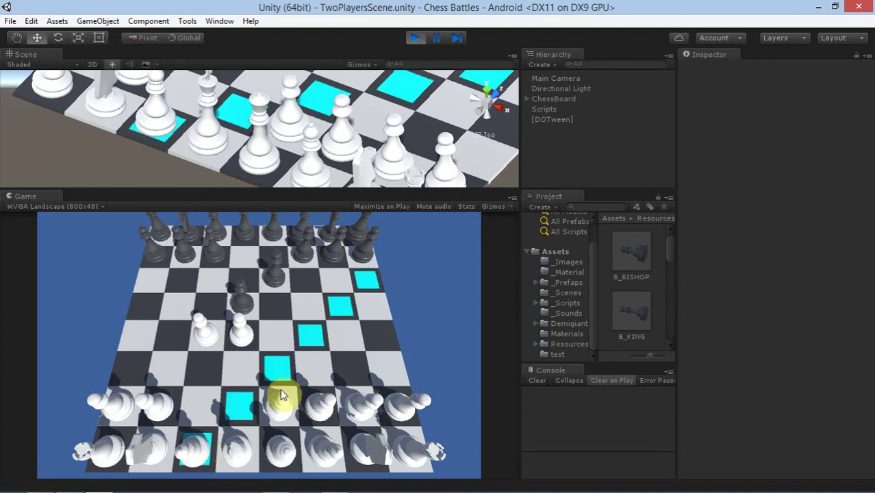
pyautogui.click(340, 311)
pyautogui.click(276, 306)
pyautogui.click(342, 303)
pyautogui.click(250, 239)
# - Open the code behind the 'WinPlayer : WHITE' log, then return to Unity and stop Play mode
pyautogui.click(561, 381)
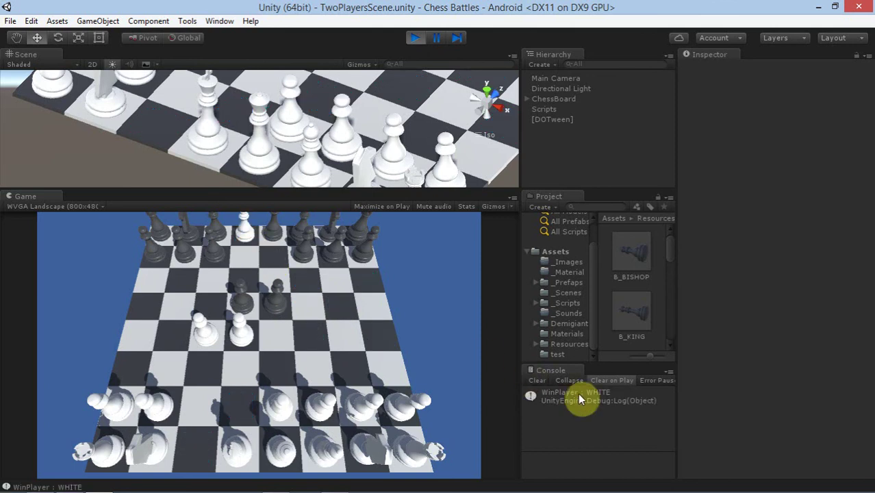
pyautogui.doubleClick(583, 402)
pyautogui.click(362, 319)
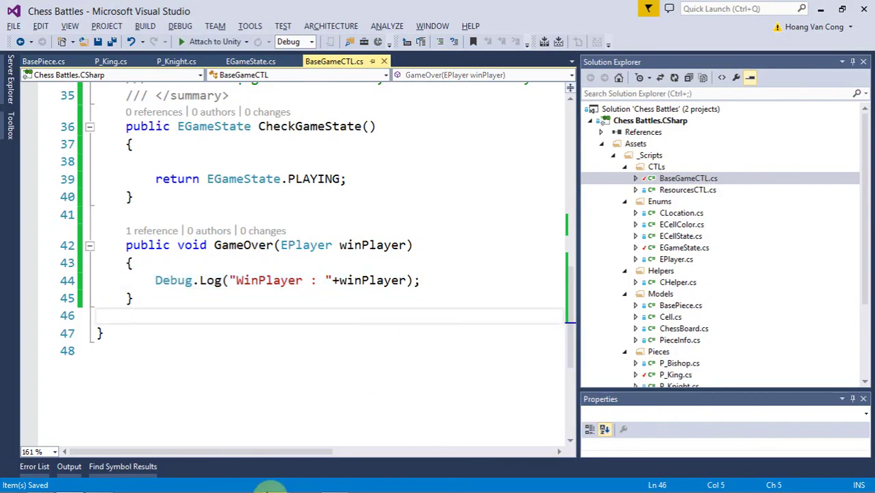
pyautogui.click(99, 483)
pyautogui.click(414, 38)
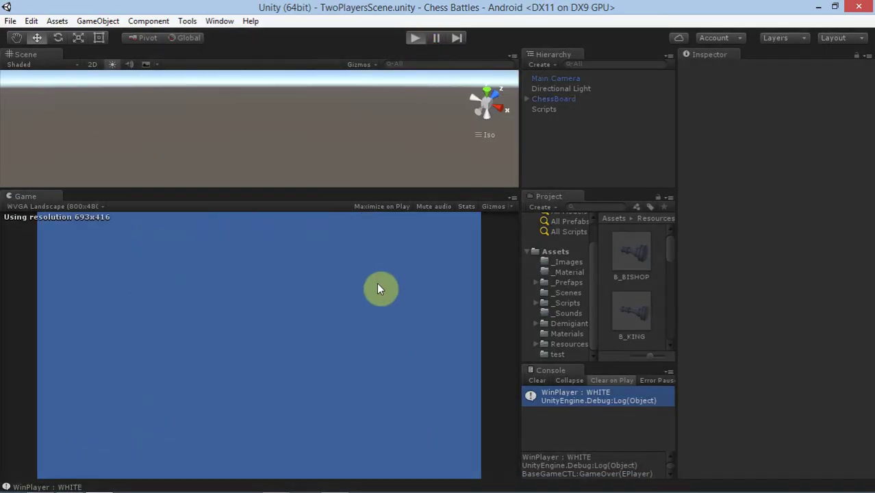
# - Start Play with Ctrl+P: white d-pawn to d4, black d-pawn to d5, white e-pawn one square
pyautogui.hotkey('ctrl', 'p')
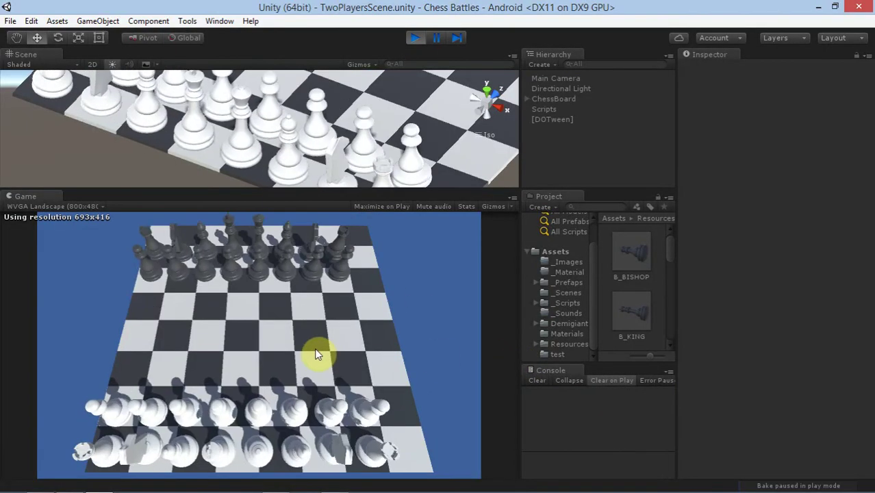
pyautogui.click(238, 400)
pyautogui.click(238, 332)
pyautogui.click(246, 312)
pyautogui.click(245, 312)
pyautogui.click(282, 401)
pyautogui.click(281, 383)
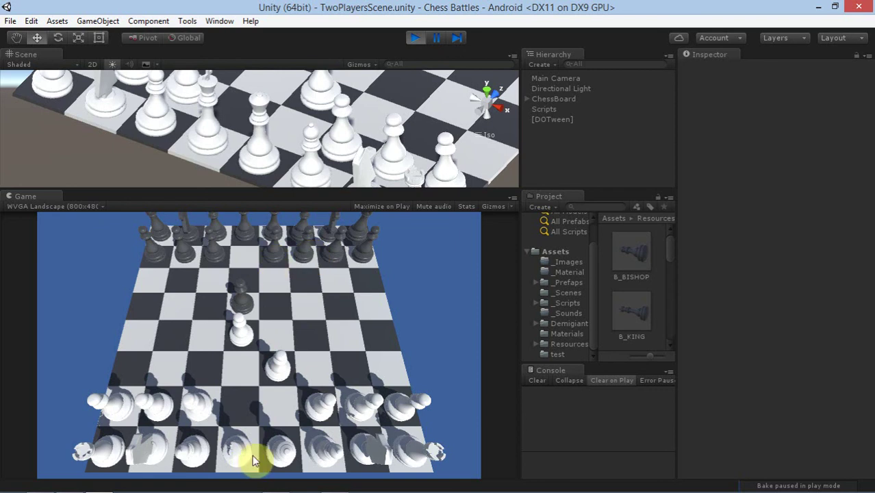
# - Bring the black bishop down the diagonal while White pushes pawns, then capture the white king
pyautogui.click(219, 231)
pyautogui.click(349, 334)
pyautogui.click(287, 370)
pyautogui.click(319, 402)
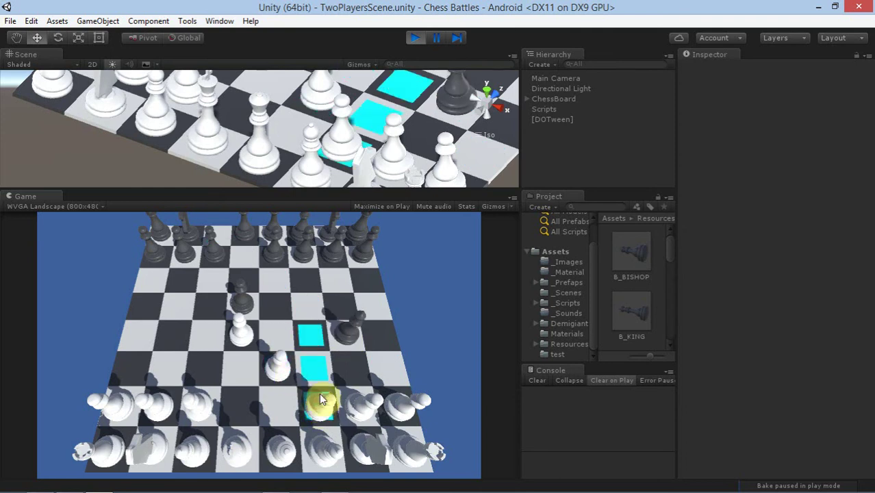
pyautogui.click(314, 367)
pyautogui.click(348, 335)
pyautogui.click(311, 373)
pyautogui.click(288, 369)
pyautogui.click(313, 363)
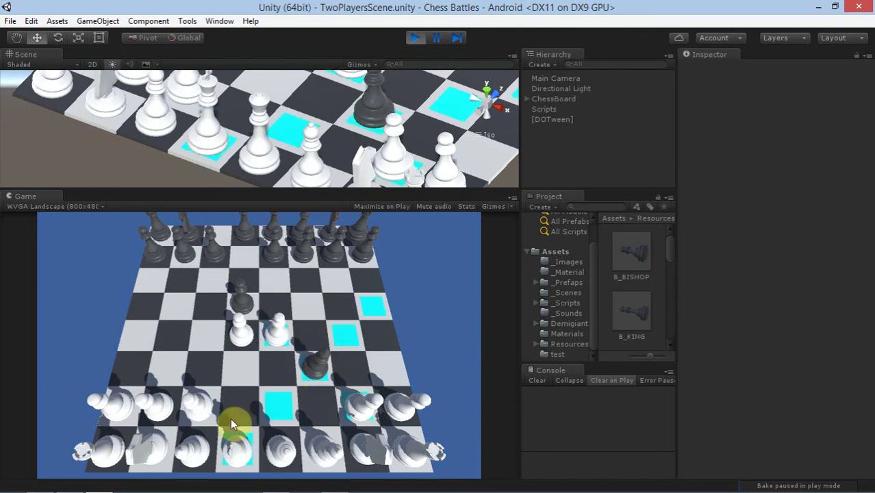
pyautogui.click(240, 450)
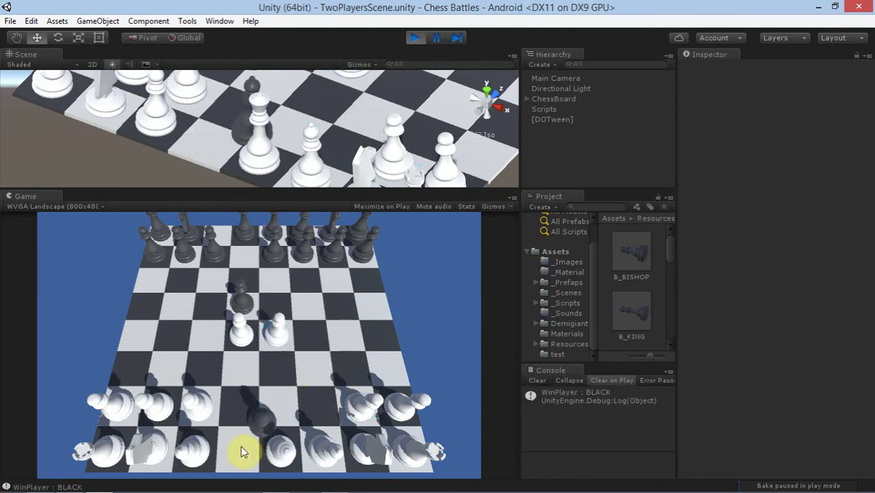
# - Inspect the 'WinPlayer : BLACK' log, clear the Console, stop Play, and switch to Visual Studio
pyautogui.click(553, 397)
pyautogui.click(537, 381)
pyautogui.click(415, 40)
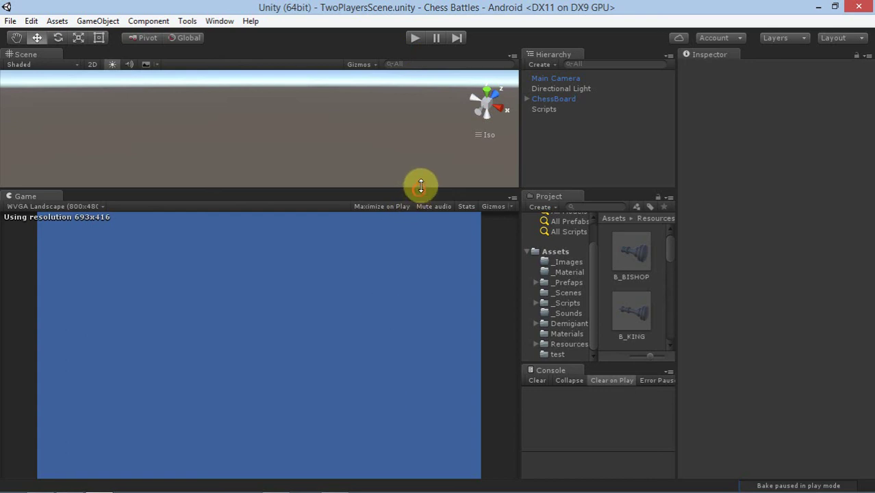
pyautogui.moveTo(98, 482)
pyautogui.click(68, 484)
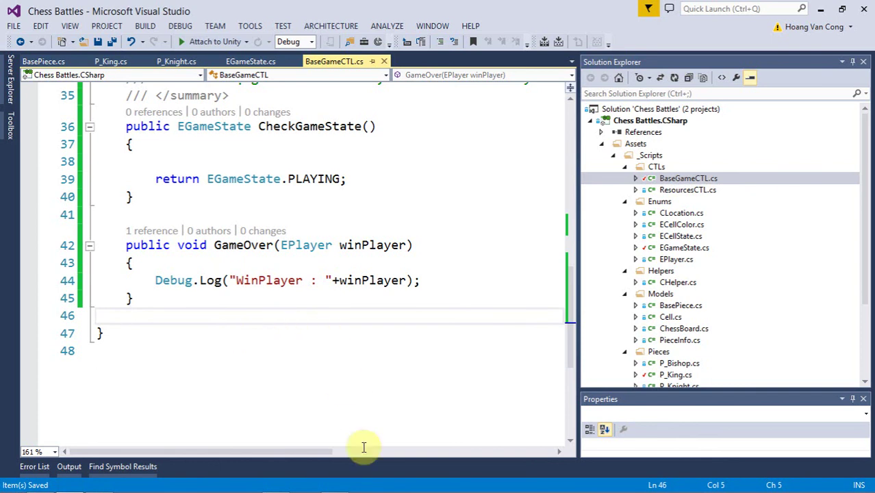
# - Leave BaseGameCTL.cs unchanged and return to the Unity editor showing TwoPlayersScene.unity
pyautogui.moveTo(422, 481)
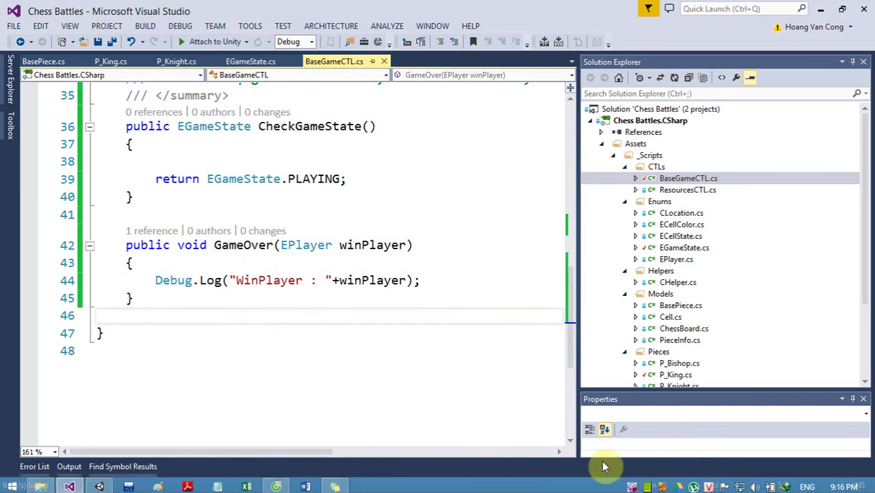
pyautogui.click(631, 485)
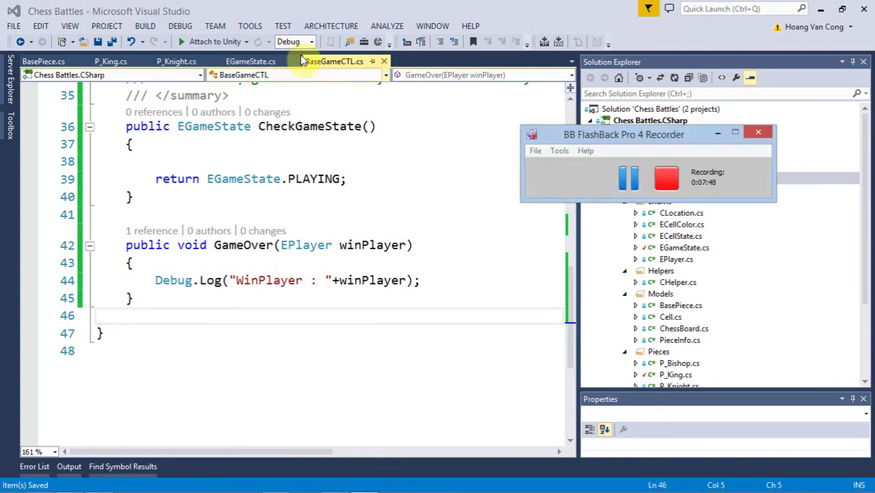
pyautogui.click(629, 178)
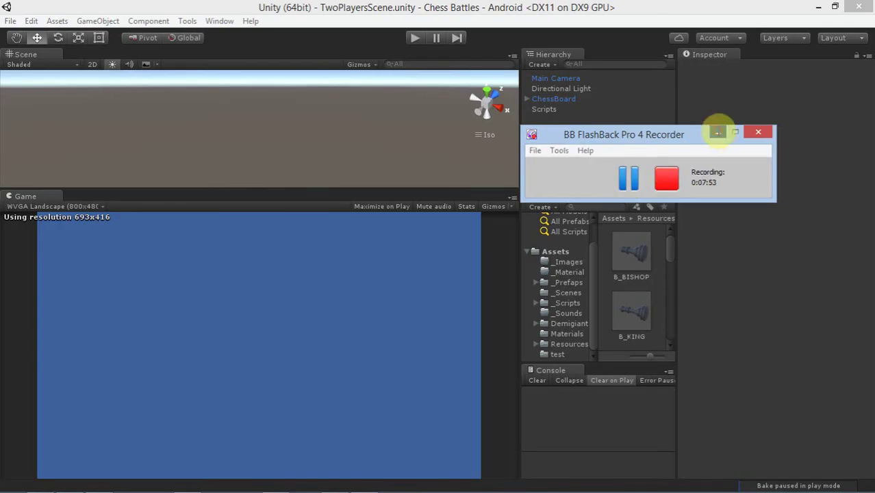
pyautogui.click(715, 132)
pyautogui.moveTo(124, 477)
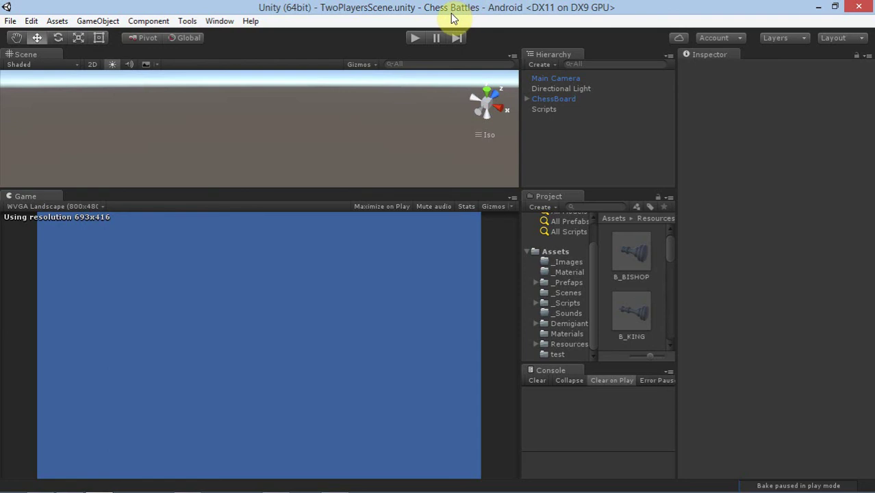
# - Bring Visual Studio forward with BaseGameCTL.cs and place the caret at the end of the script
pyautogui.moveTo(99, 487)
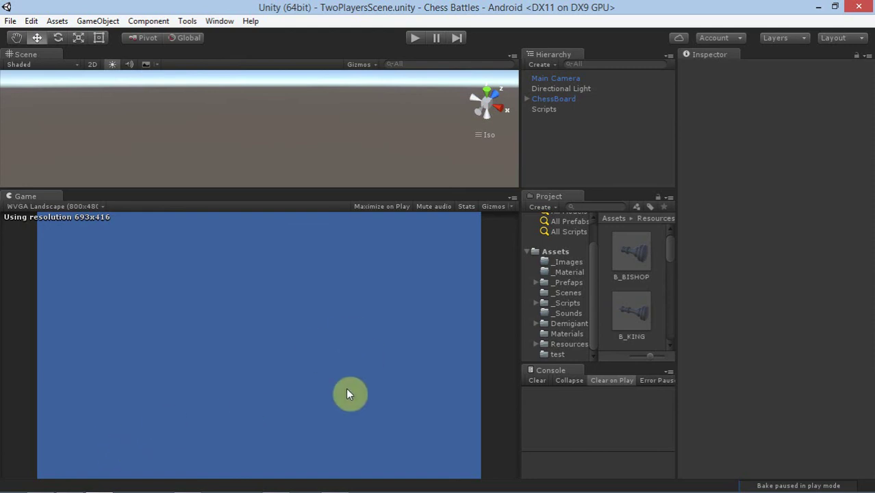
pyautogui.click(69, 484)
pyautogui.click(251, 347)
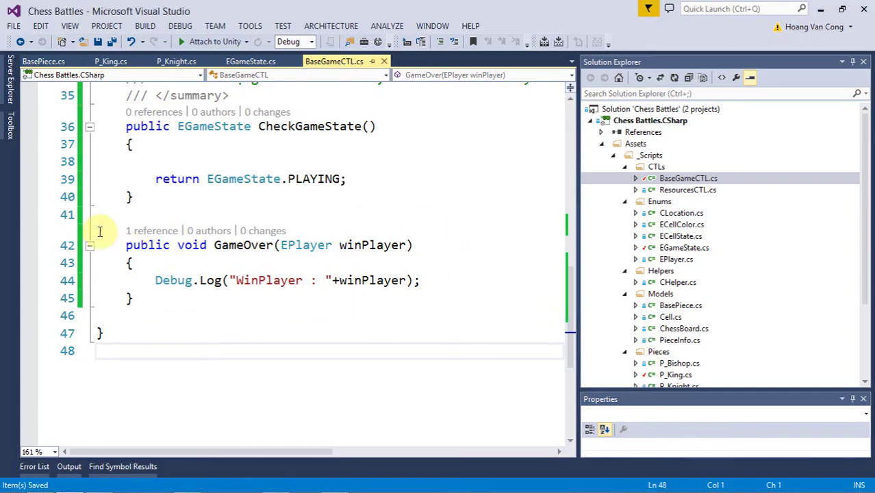
# - Highlight the GameOver method on lines 42–45, scroll up, then return to the Unity editor
pyautogui.moveTo(117, 244); pyautogui.dragTo(185, 300)
pyautogui.click(323, 308)
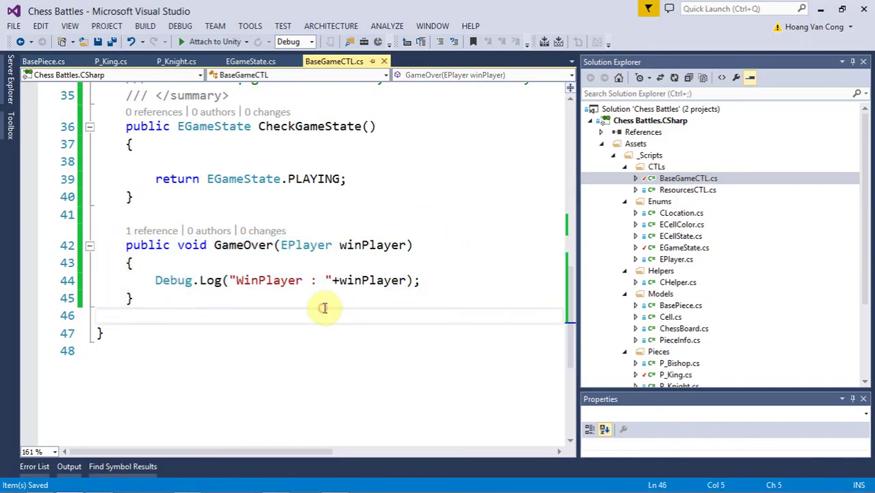
pyautogui.scroll(2, 356, 303)
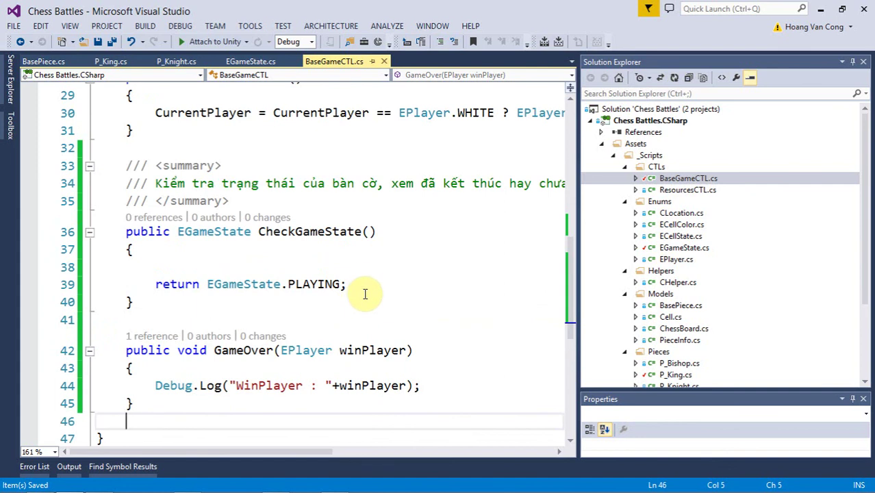
pyautogui.moveTo(346, 489)
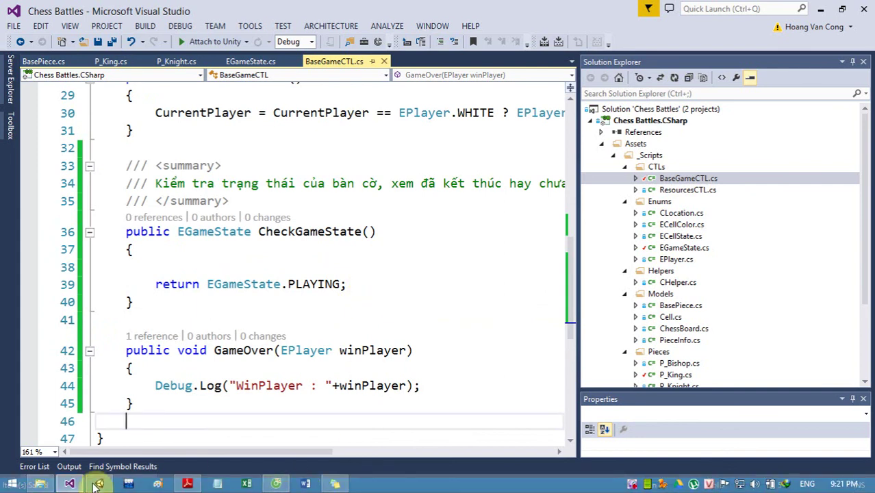
pyautogui.click(98, 485)
# - Start Play mode, push a white pawn two squares, answer with a black pawn, and advance the king's pawn
pyautogui.click(414, 39)
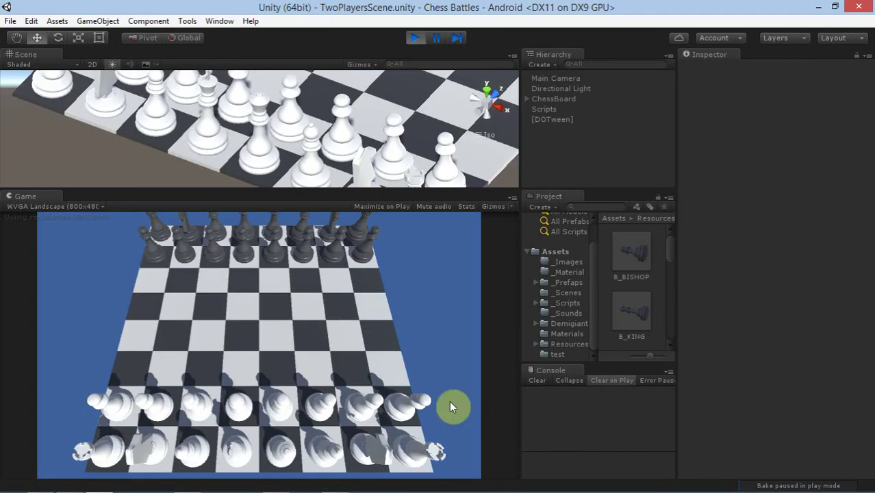
pyautogui.click(325, 404)
pyautogui.click(320, 339)
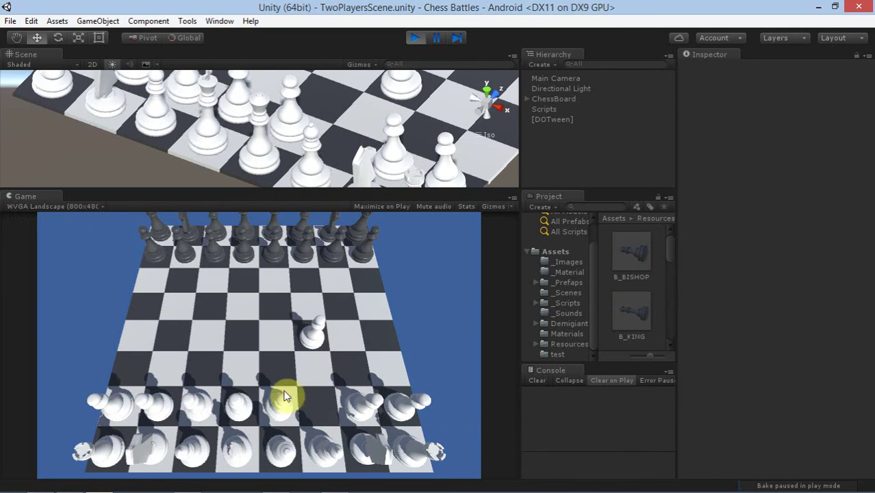
pyautogui.click(271, 260)
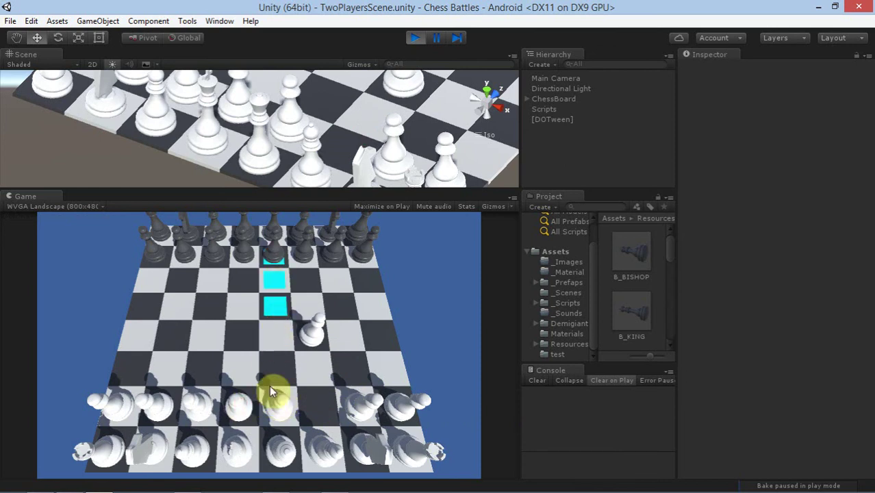
pyautogui.click(273, 308)
pyautogui.click(281, 404)
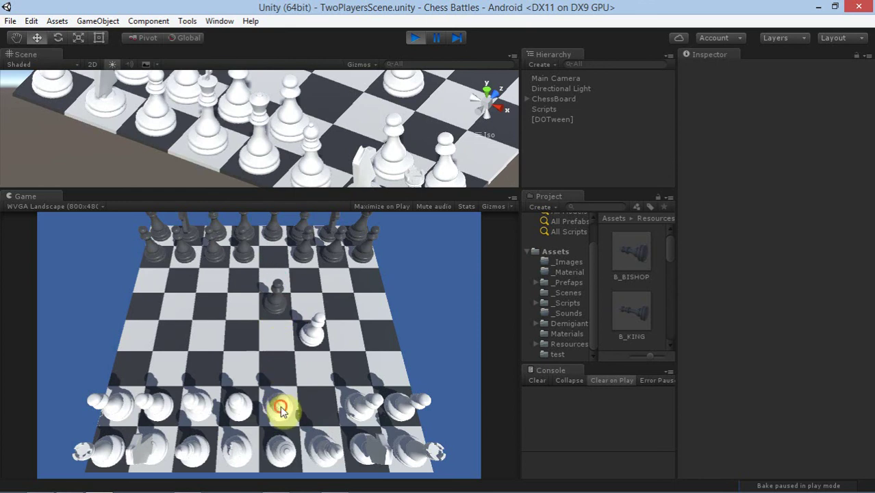
pyautogui.click(280, 338)
# - Move the black d7 pawn to d6, advance a white pawn, and bring the black bishop out diagonally
pyautogui.click(233, 458)
pyautogui.click(243, 250)
pyautogui.click(240, 283)
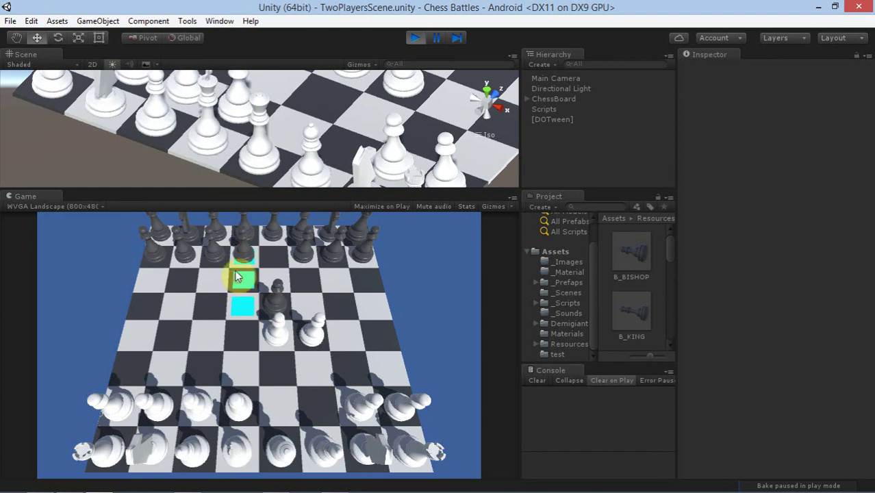
pyautogui.click(229, 415)
pyautogui.click(235, 373)
pyautogui.click(261, 269)
pyautogui.click(355, 338)
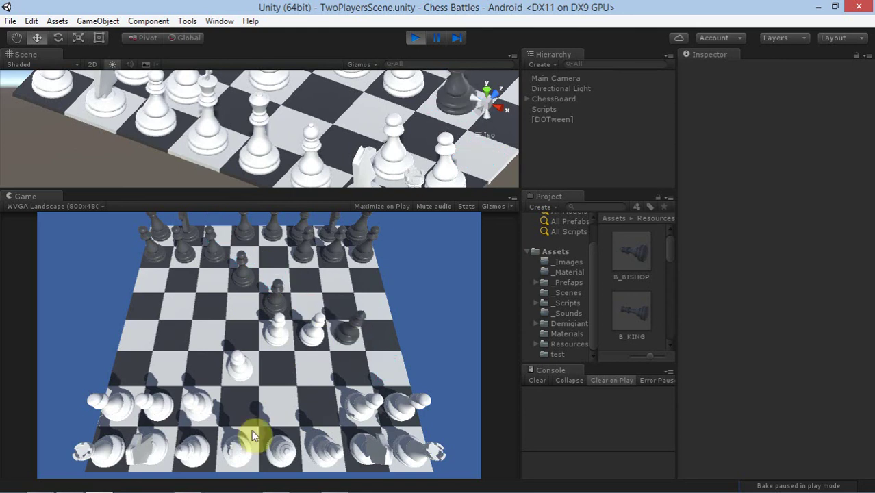
# - Push the white queen forward, take it with the black bishop, then capture the white king
pyautogui.click(277, 450)
pyautogui.click(287, 407)
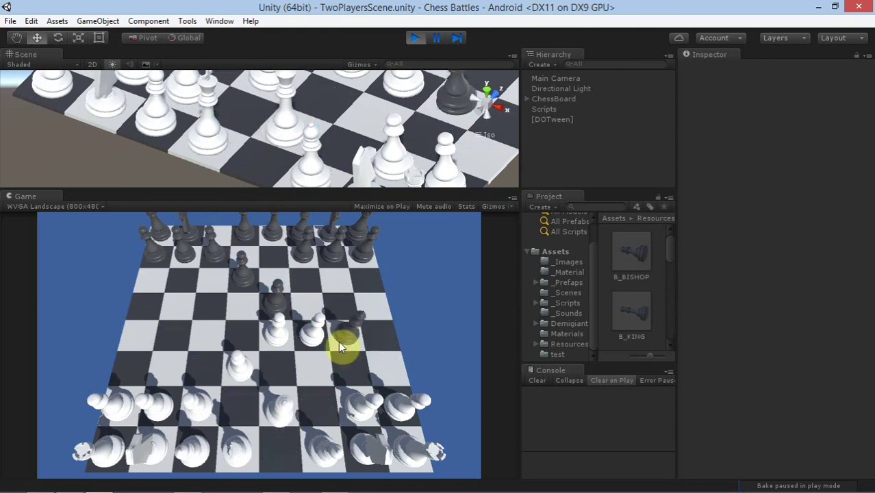
pyautogui.click(284, 398)
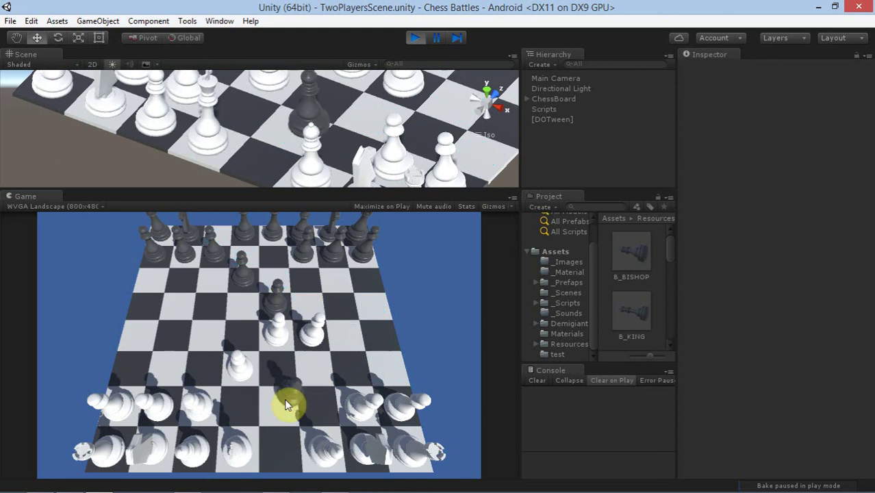
pyautogui.click(236, 449)
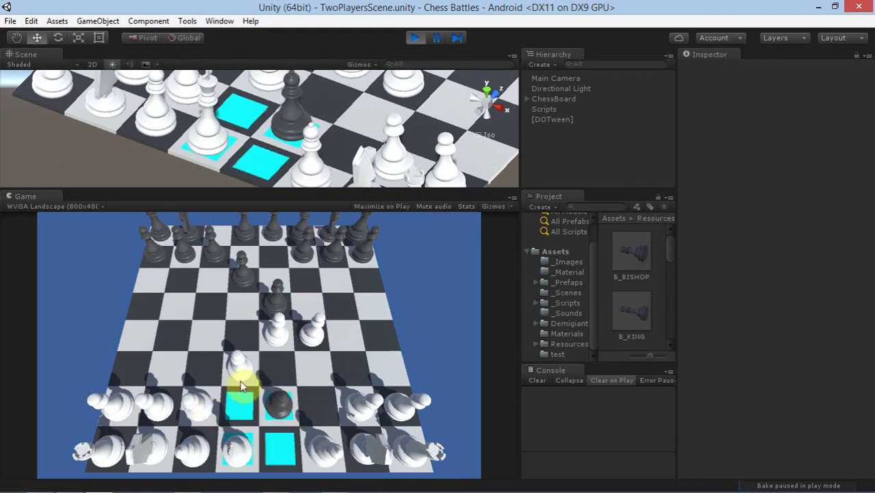
pyautogui.click(208, 410)
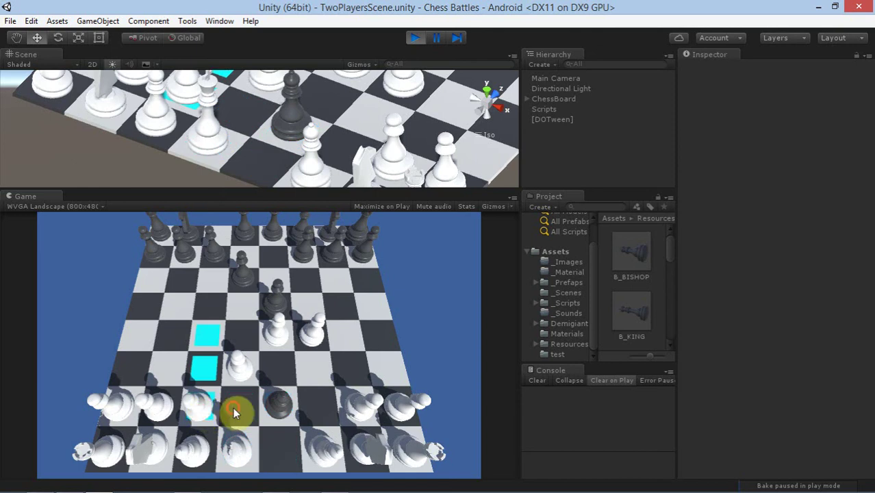
pyautogui.click(213, 373)
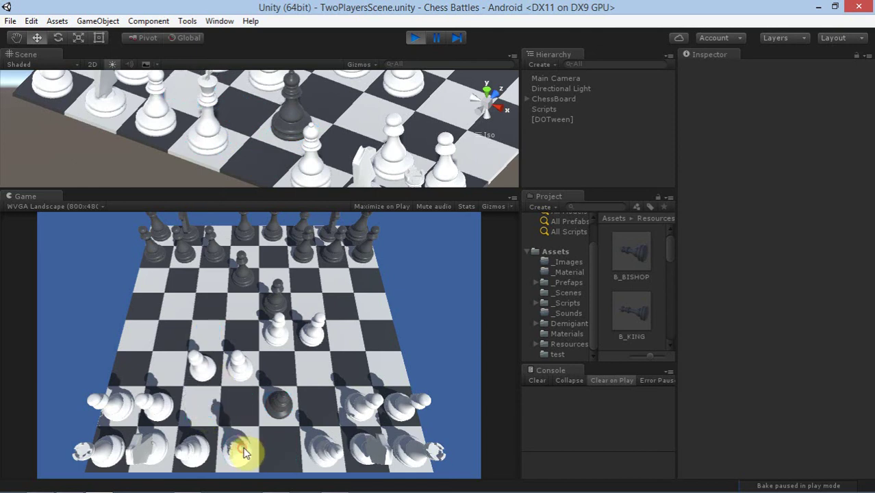
pyautogui.click(279, 411)
pyautogui.click(252, 452)
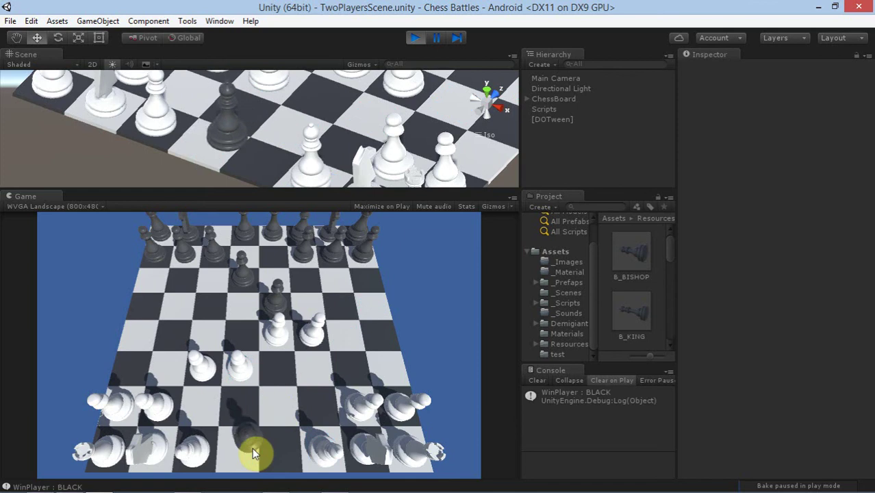
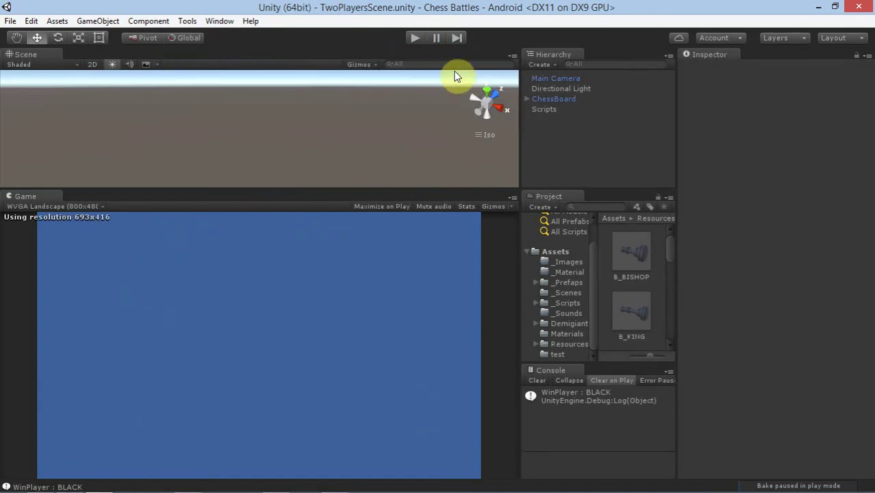
# - Clear the Console of the 'WinPlayer : BLACK' log message
pyautogui.click(538, 382)
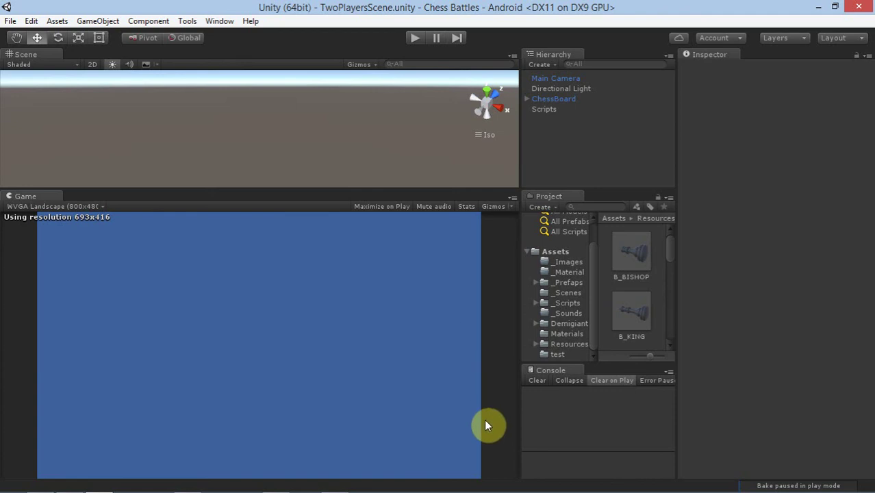
pyautogui.click(633, 484)
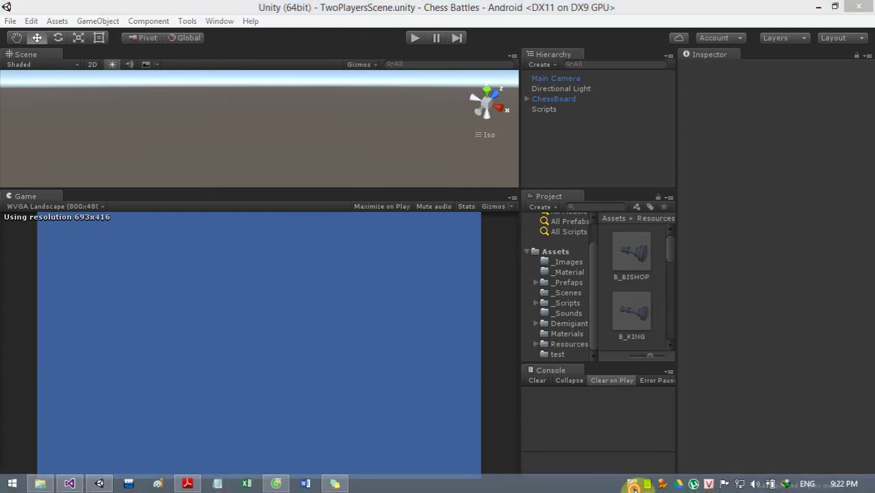